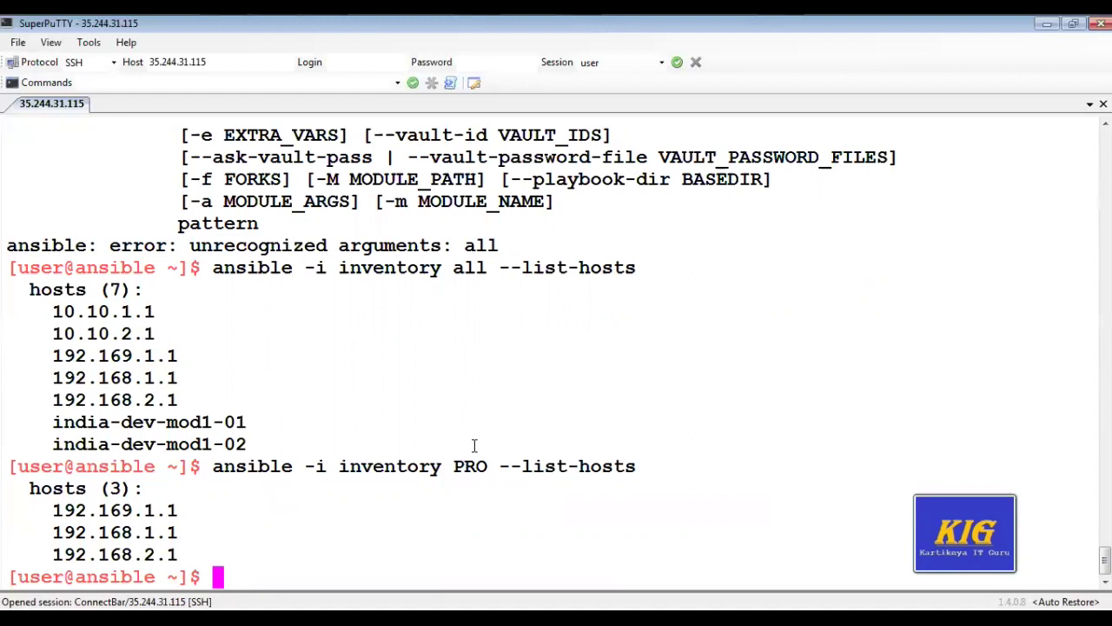
Step: Open the inventory file in vim
type("vim")
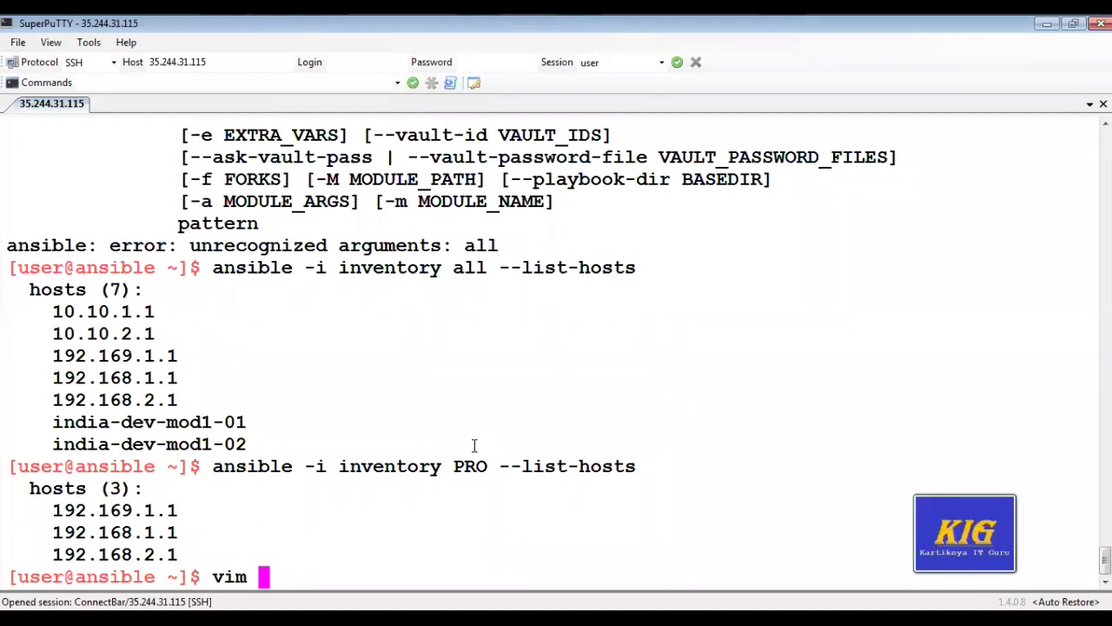
type("in")
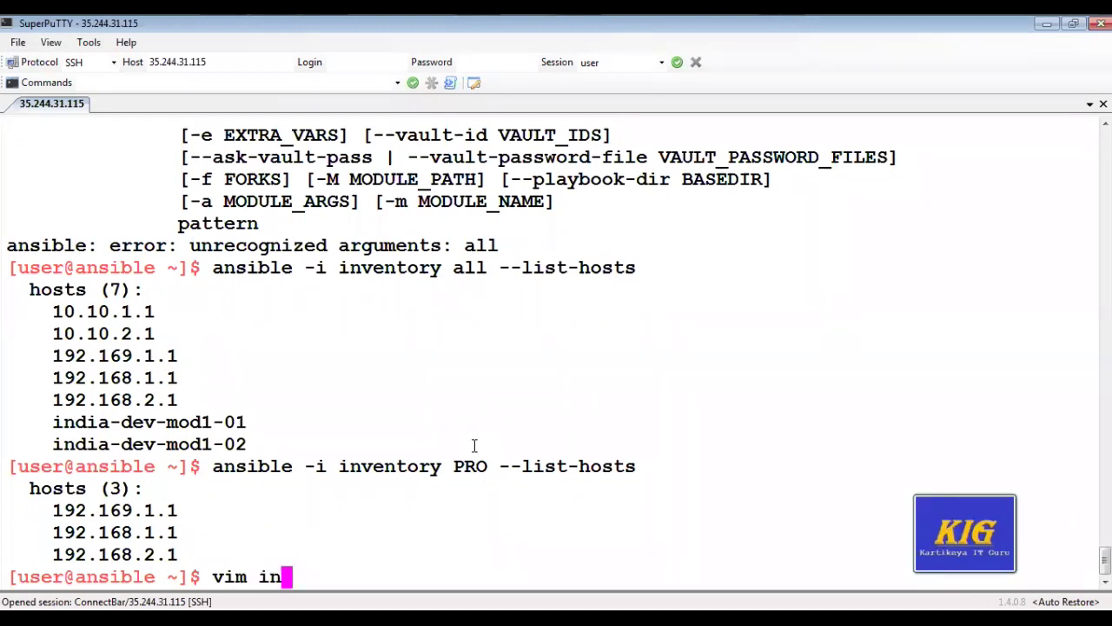
type("v")
key("Tab")
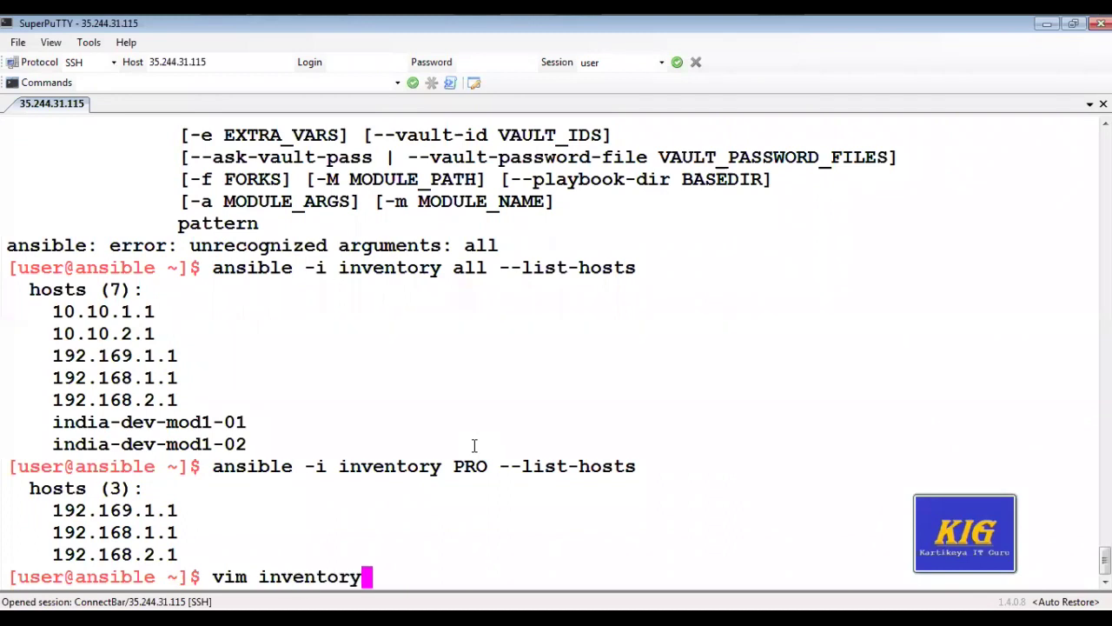
key("Return")
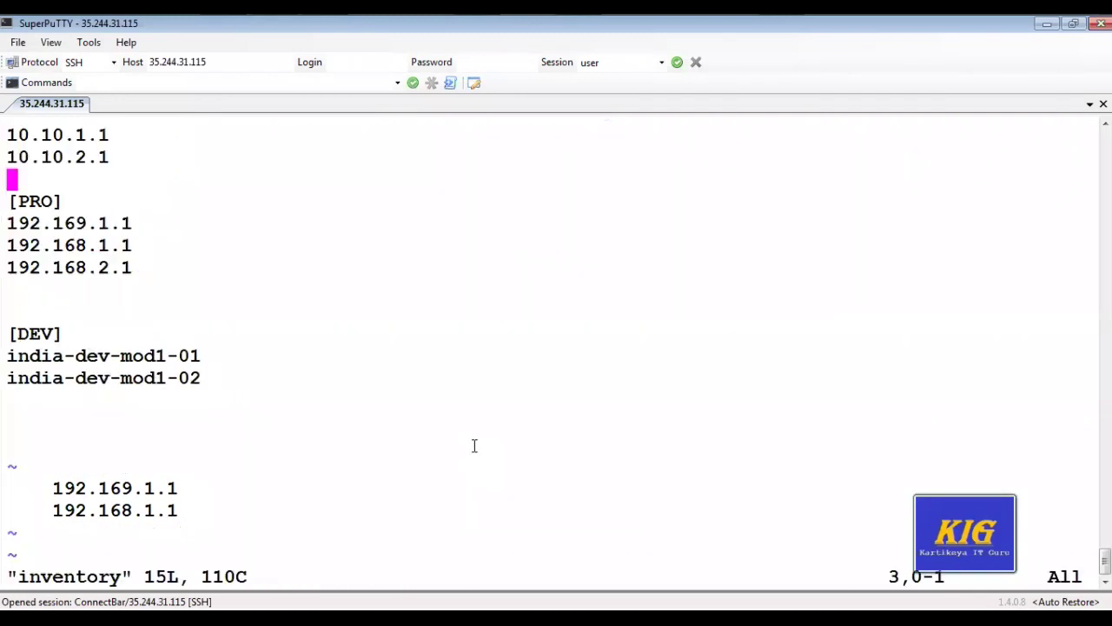
Step: Look through the ungrouped hosts and the PRO and DEV groups in the inventory file
key("Up")
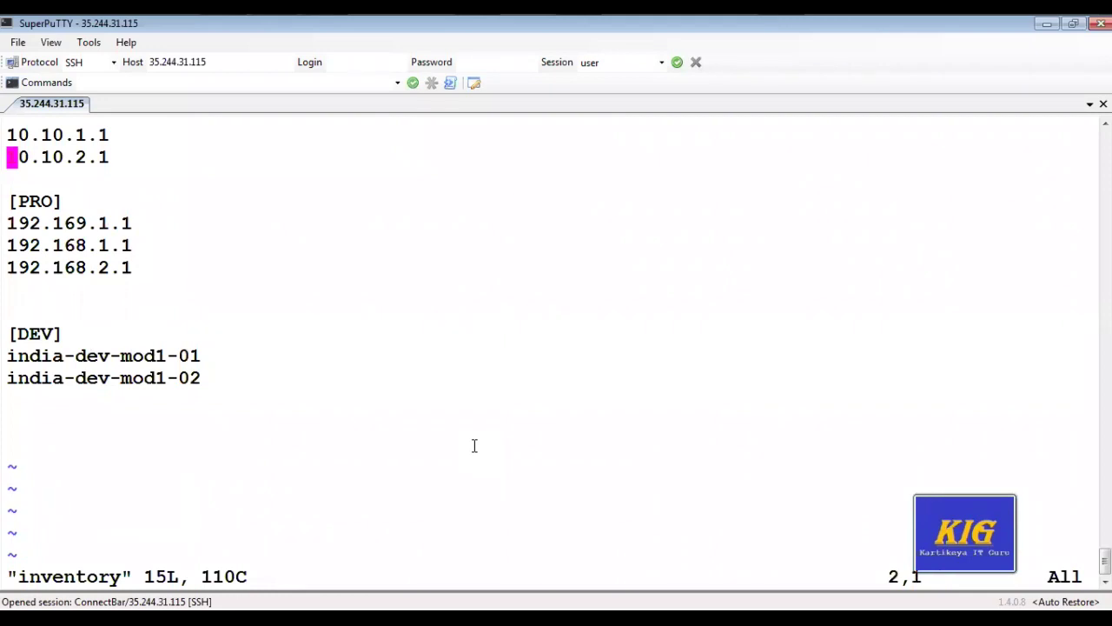
key("Down")
key("Down")
key("Down")
key("Down")
key("Down")
key("Down")
key("Down")
key("Down")
key("Down")
key("Down")
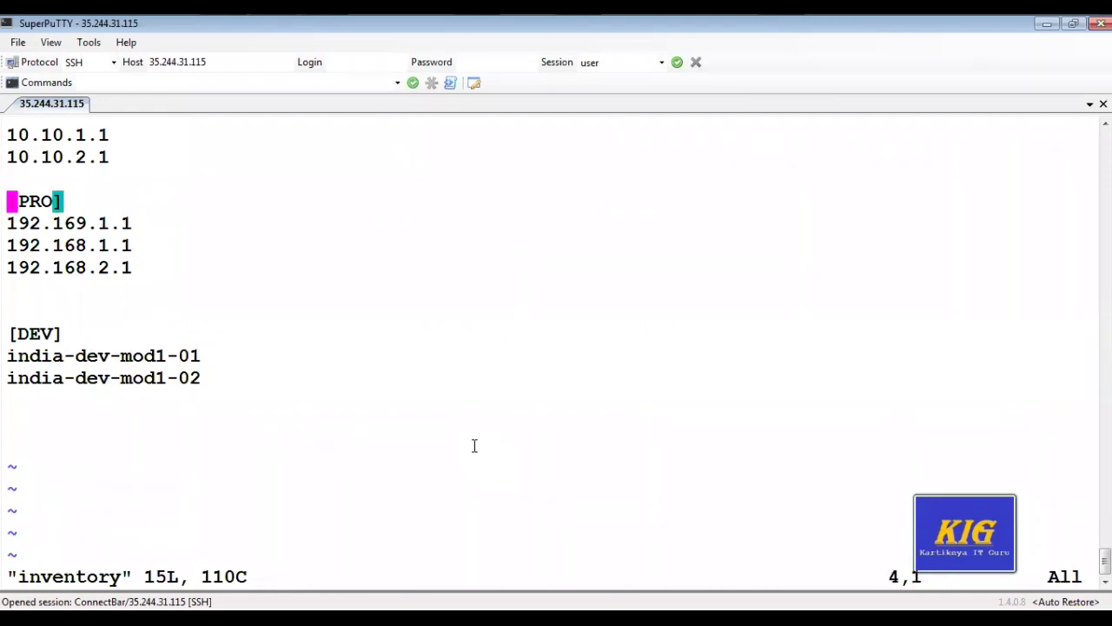
key("Up")
key("Up")
key("Up")
key("Up")
key("Up")
key("Up")
key("Up")
key("Up")
key("Up")
key("Up")
key("Up")
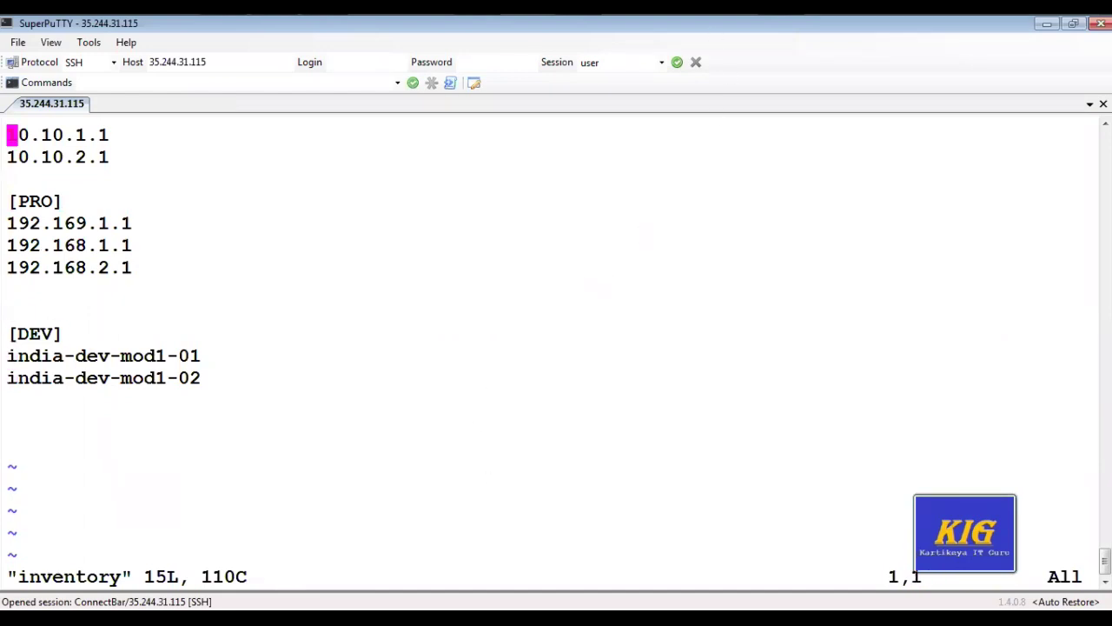
Step: Switch to the Google Cloud console and start a new VM instance named ansible-node
key("alt+Tab")
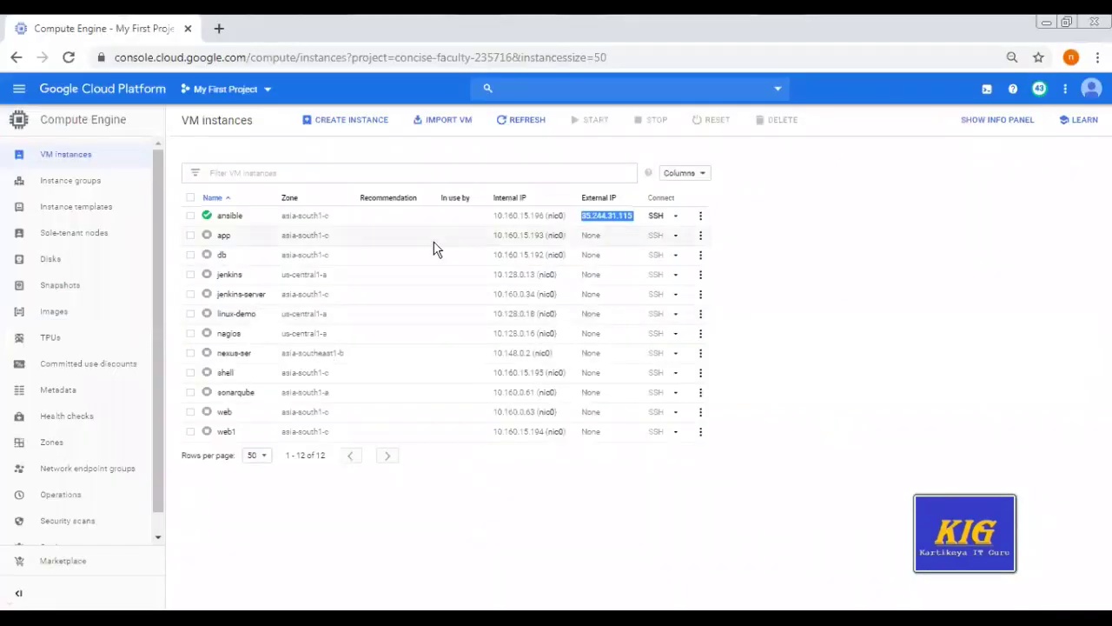
left_click(347, 123)
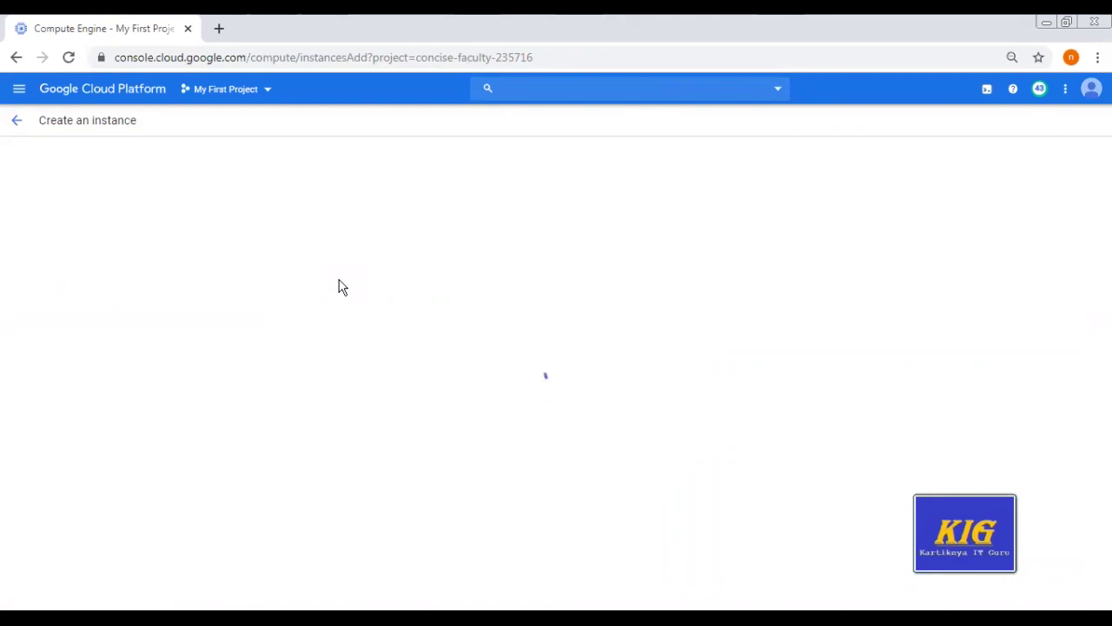
left_click_drag(339, 169, 187, 165)
key("BackSpace")
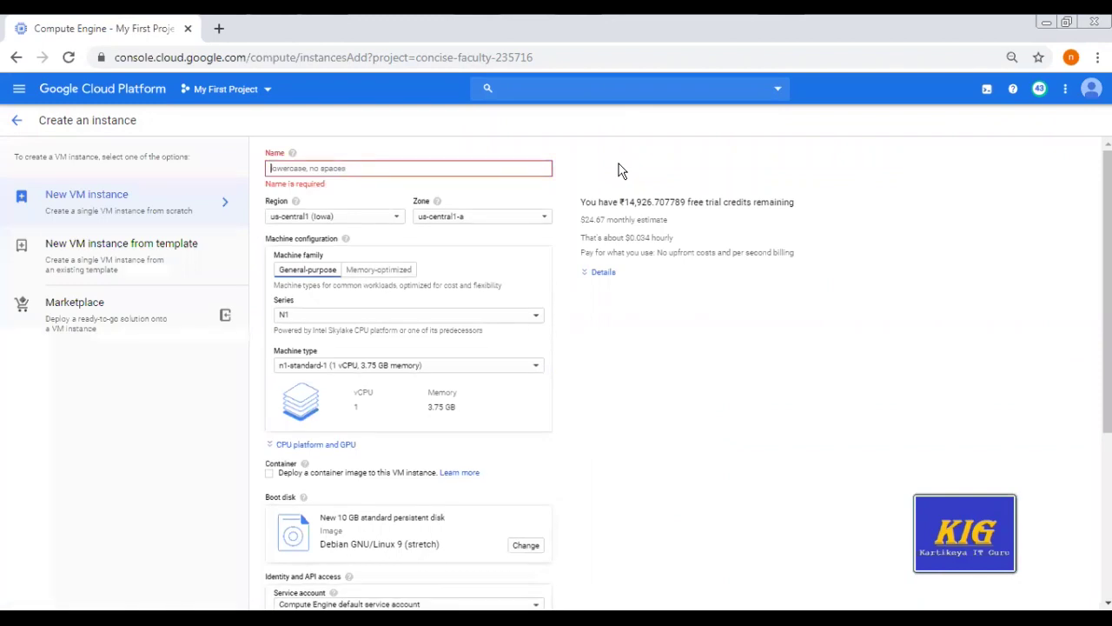
type("ansible")
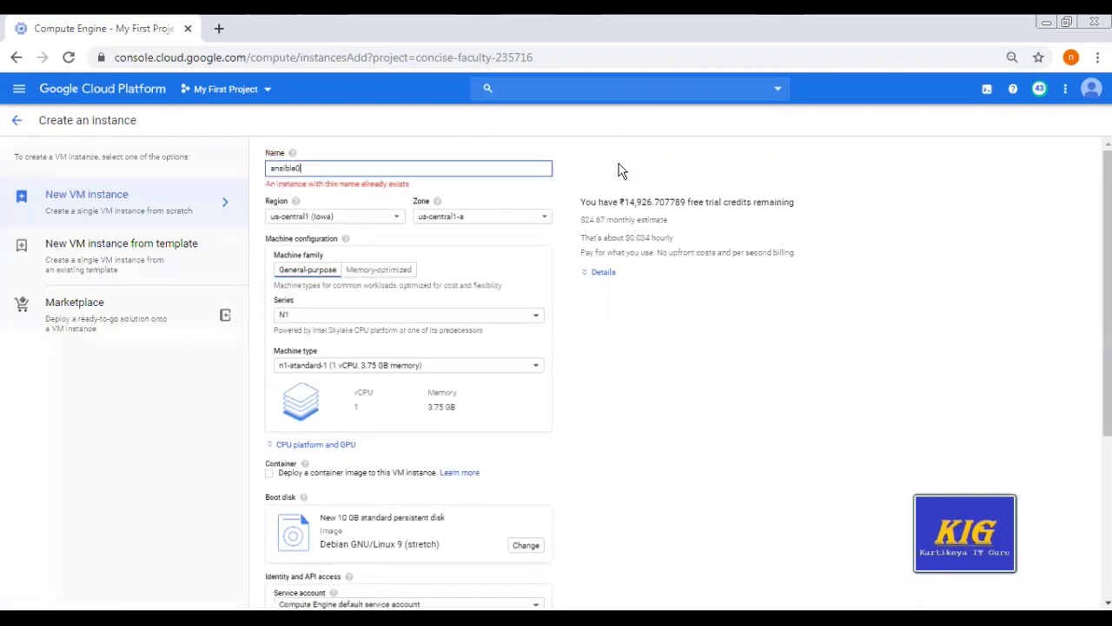
type("-")
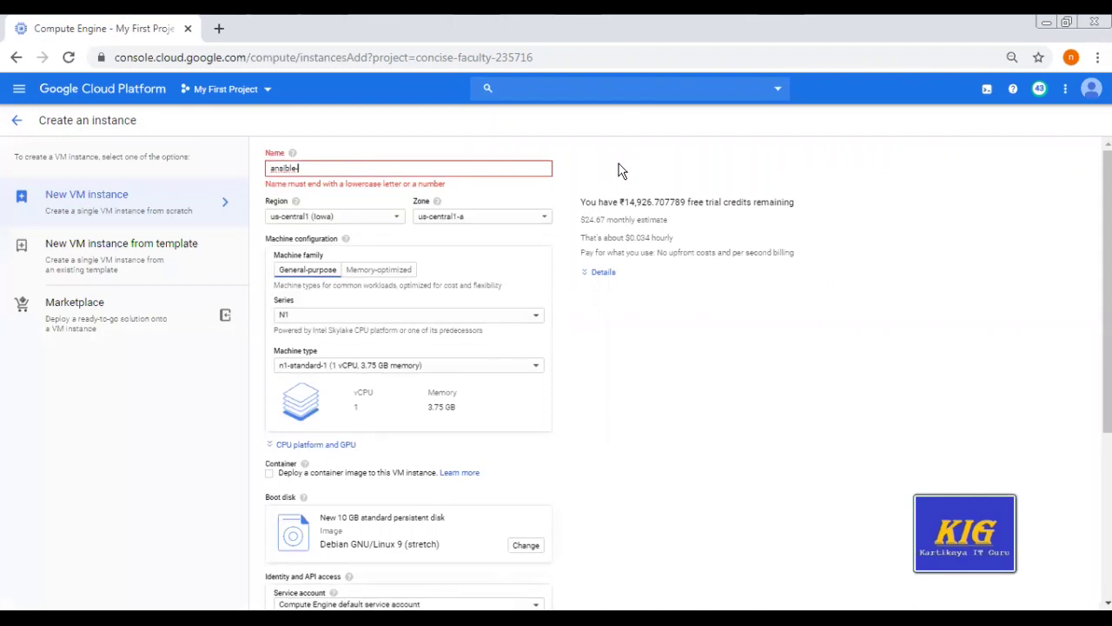
type("nod")
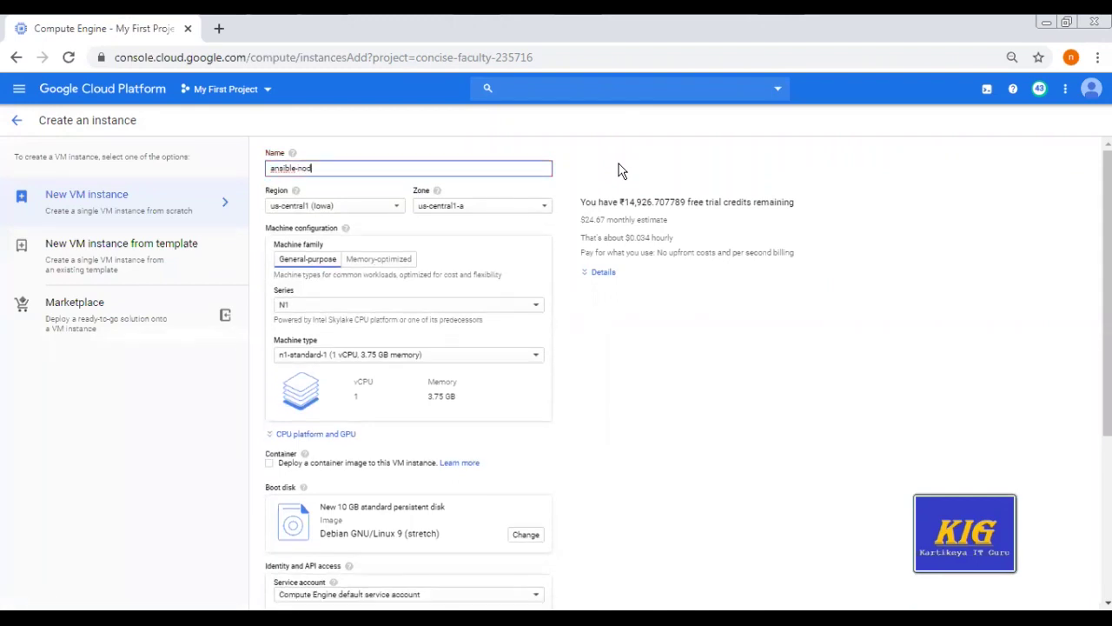
type("e")
Step: Set the new instance's region to asia-south1 (Mumbai)
left_click(380, 208)
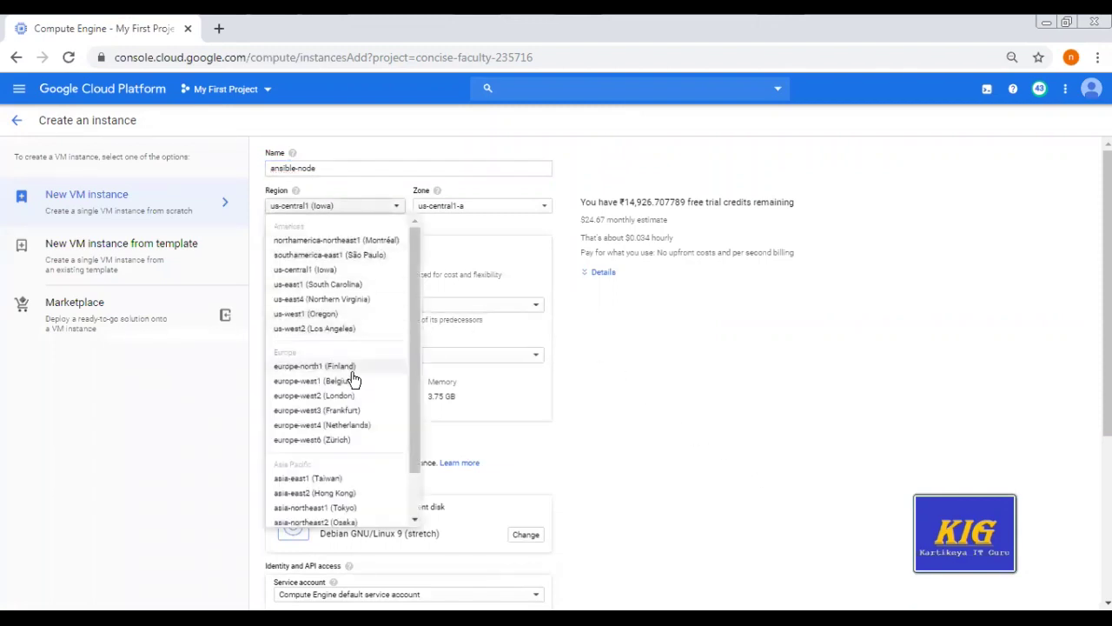
scroll(355, 379, "down", 1)
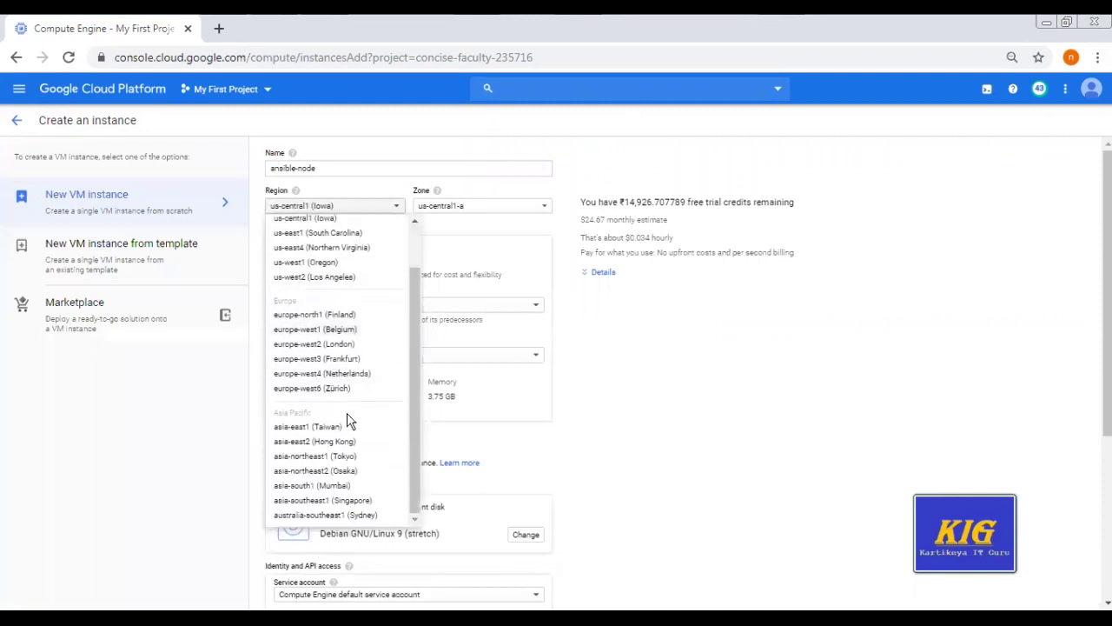
left_click(352, 487)
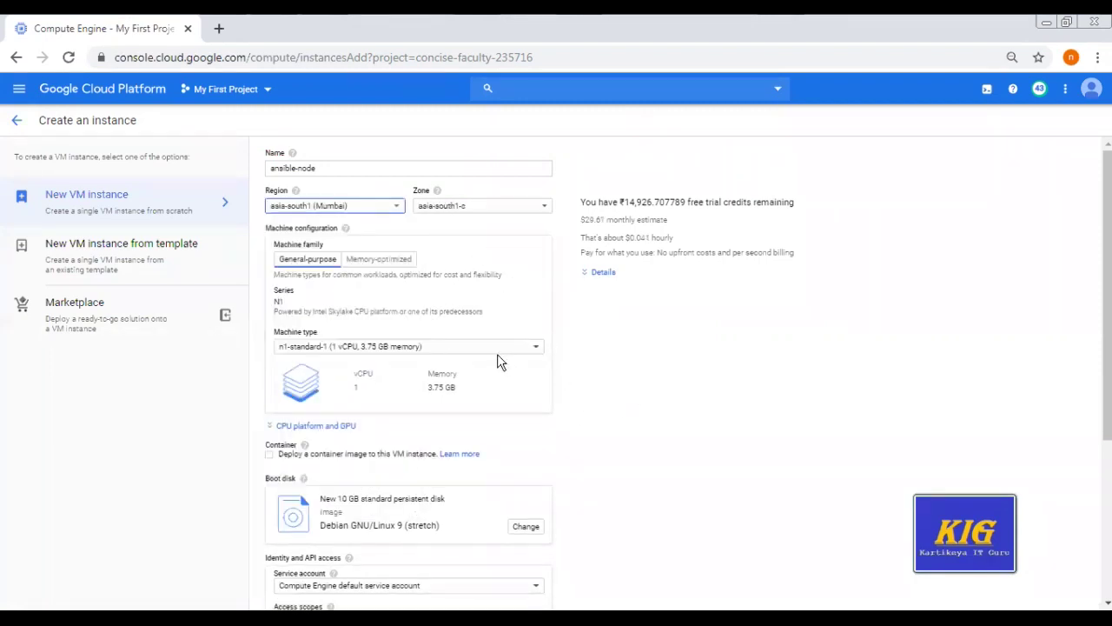
Step: Use the custom image test for the boot disk and create the instance
scroll(499, 362, "down", 2)
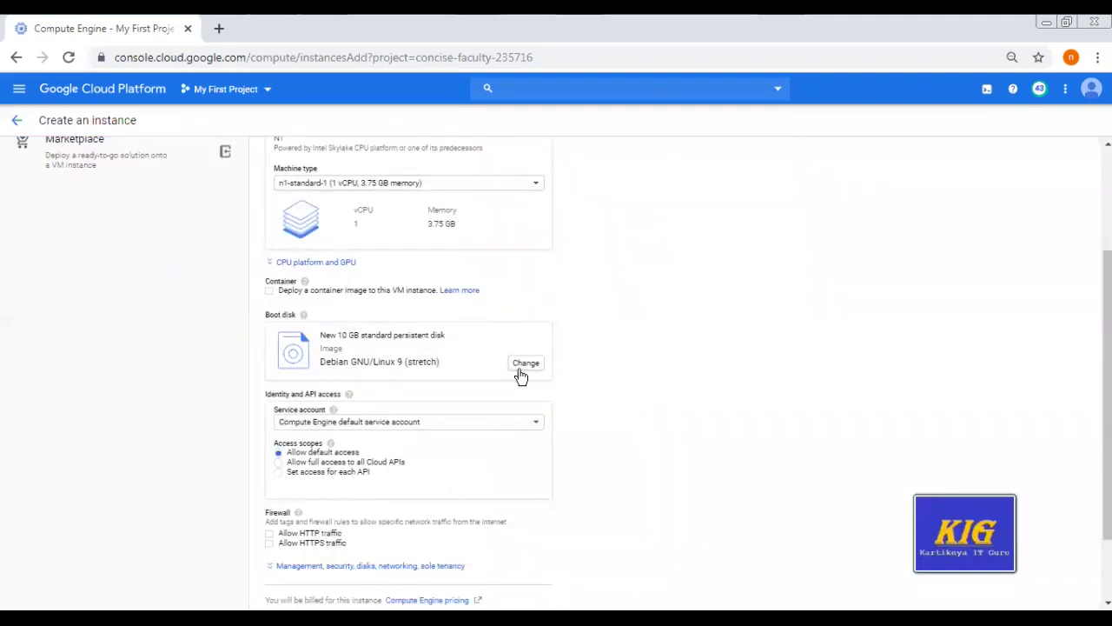
left_click(519, 371)
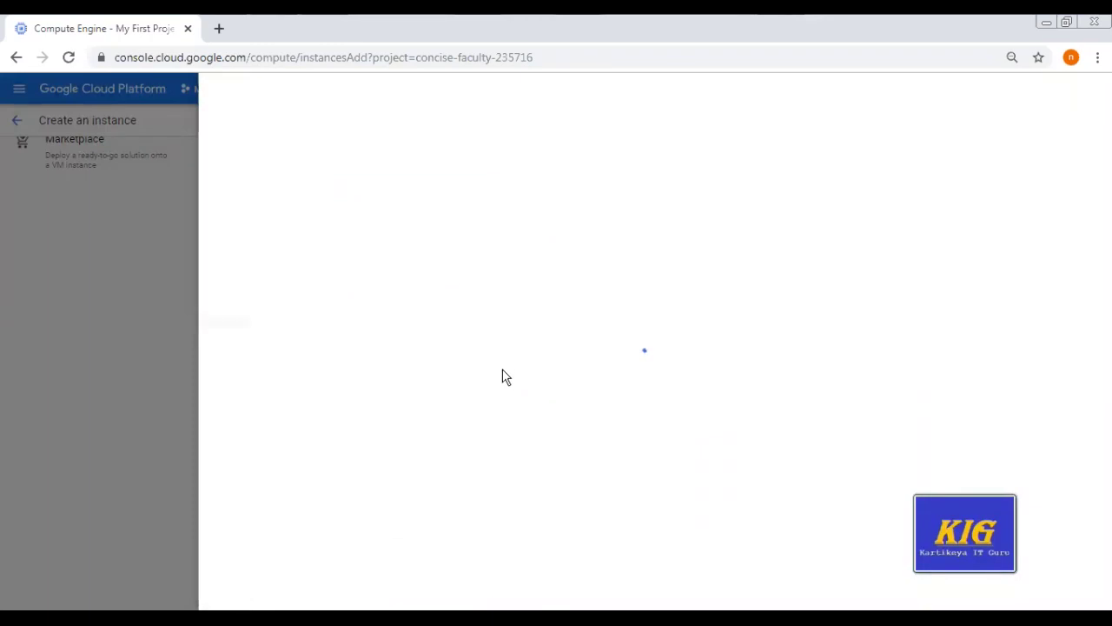
left_click(392, 137)
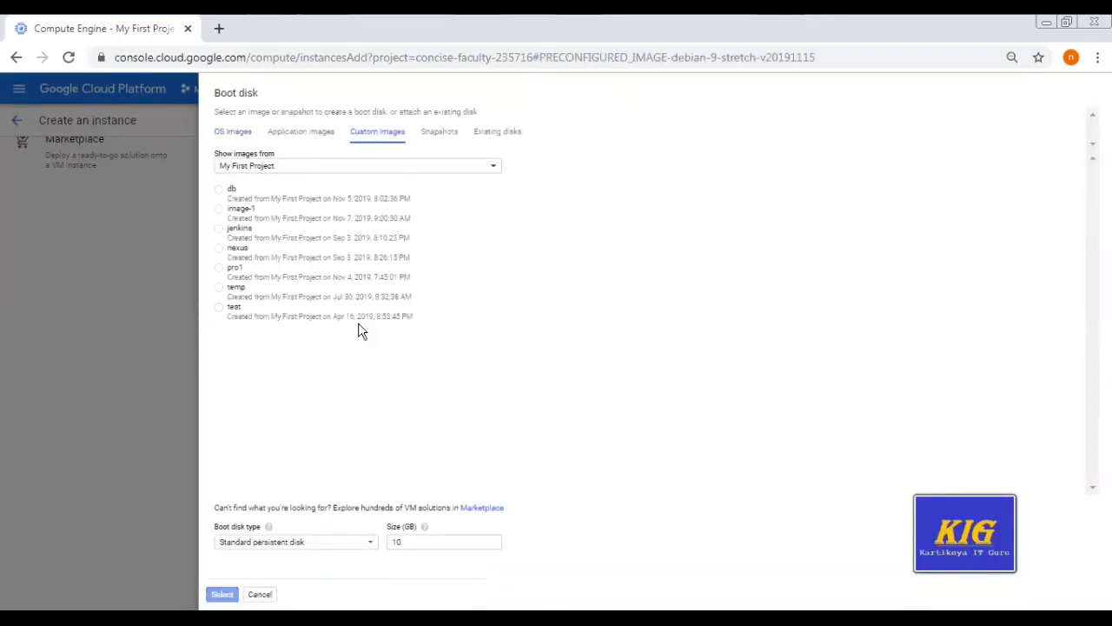
left_click(218, 310)
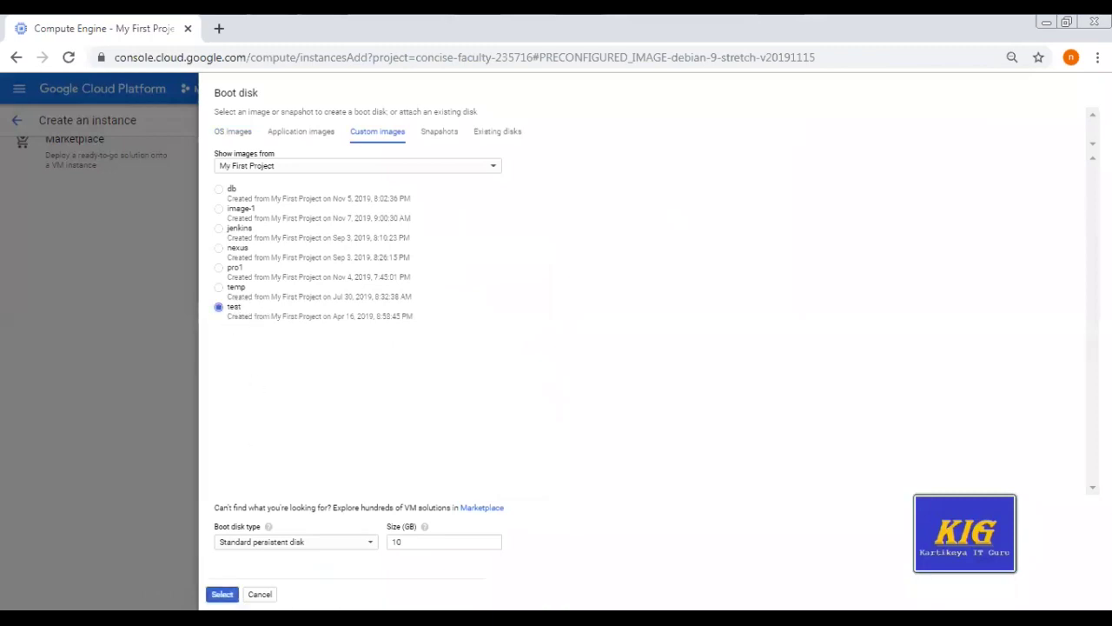
left_click(219, 593)
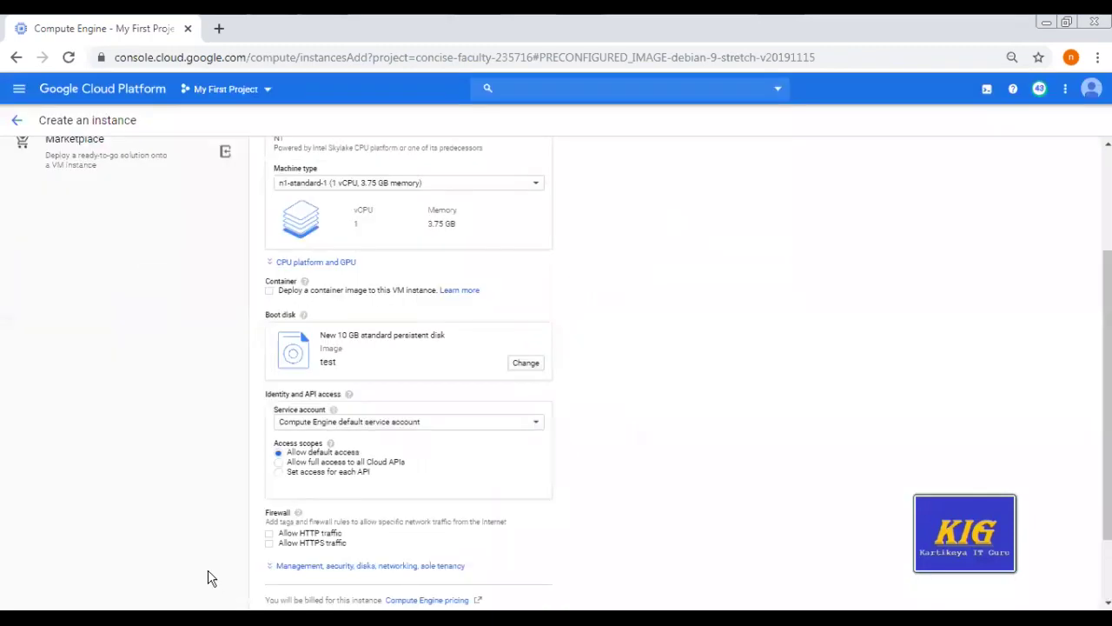
scroll(405, 496, "down", 1)
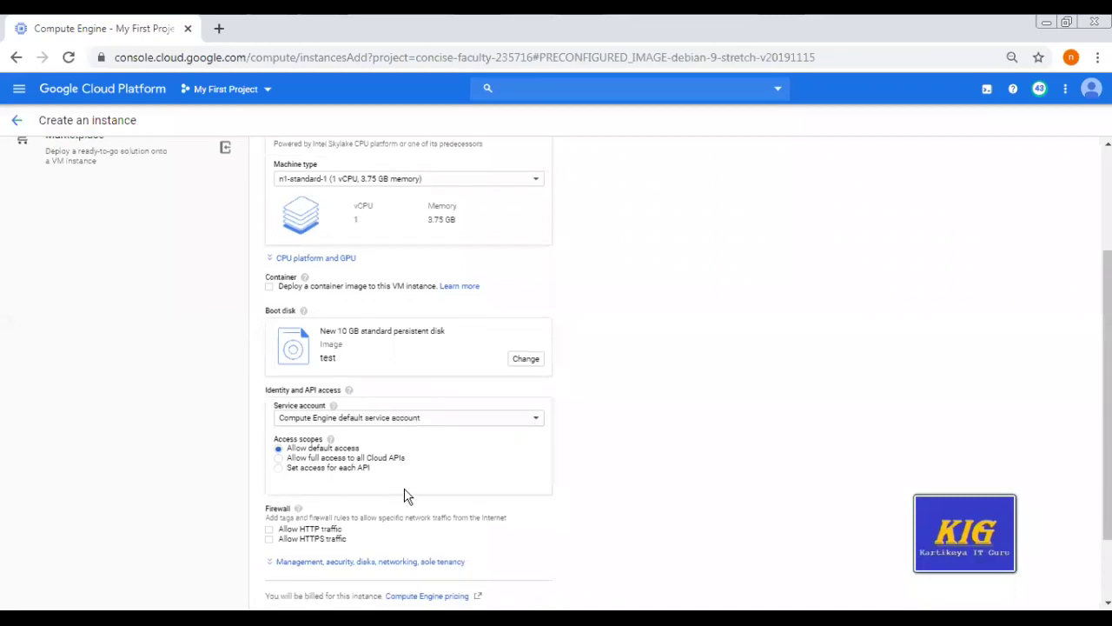
left_click(282, 531)
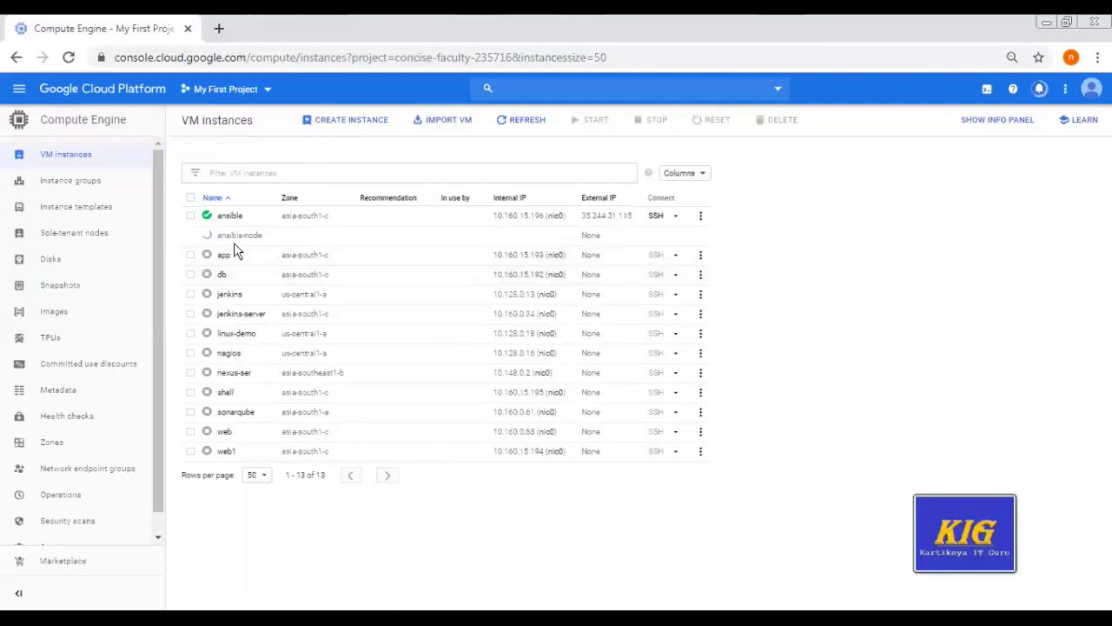
left_click_drag(632, 236, 39, 119)
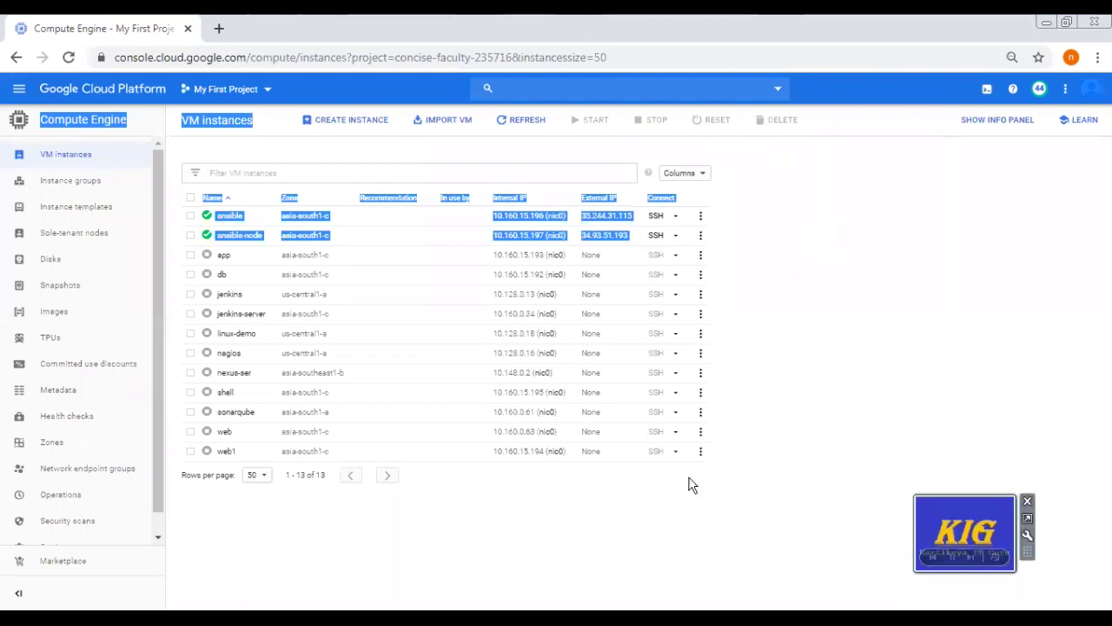
right_click(808, 244)
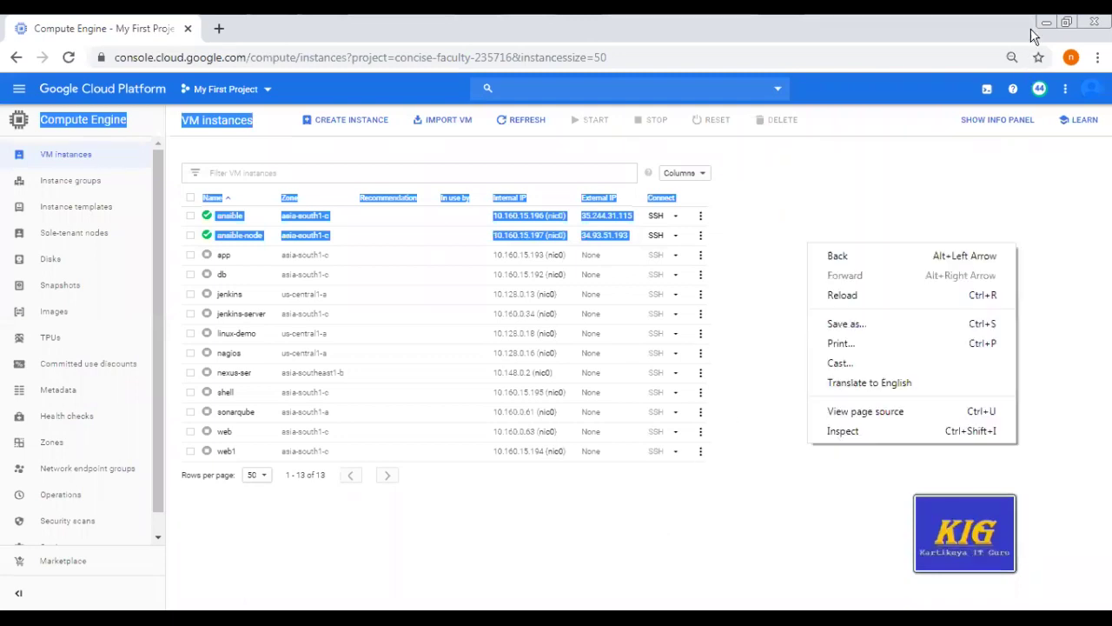
left_click(845, 170)
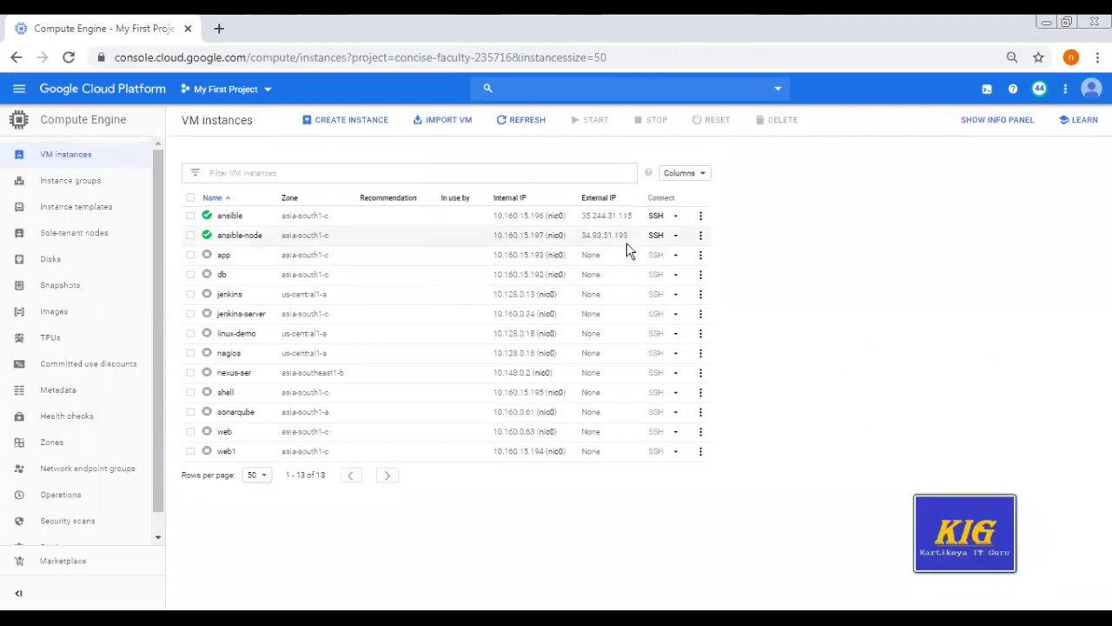
Step: Copy ansible-node's external IP, 34.93.51.193, and open an SSH session to it in SuperPuTTY with the user session
left_click_drag(631, 235, 578, 242)
key("ctrl+c")
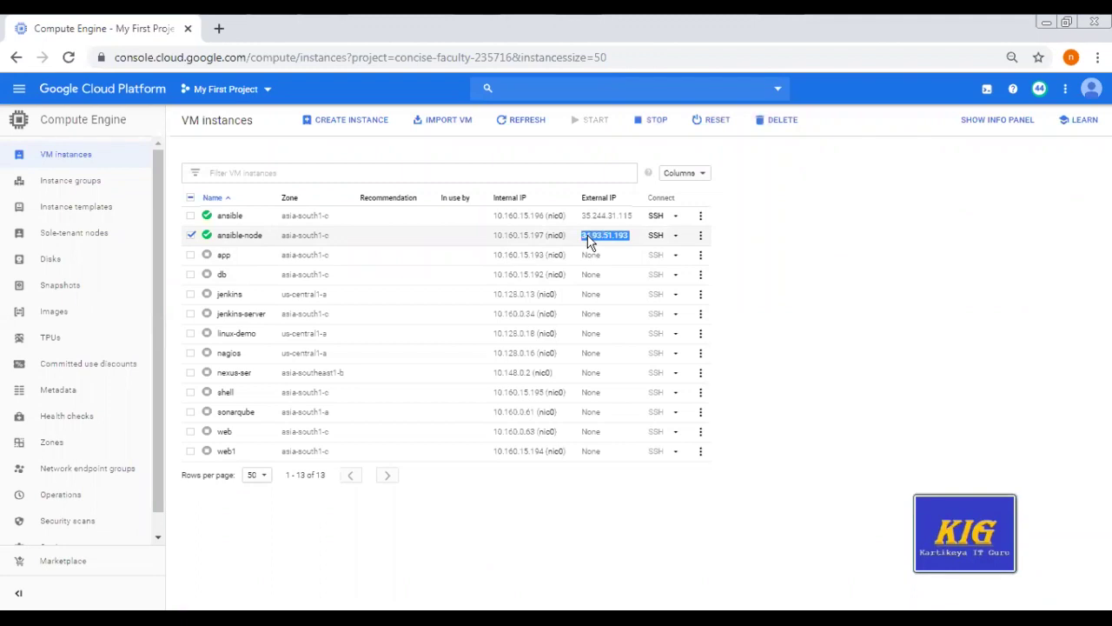
key("alt+Tab")
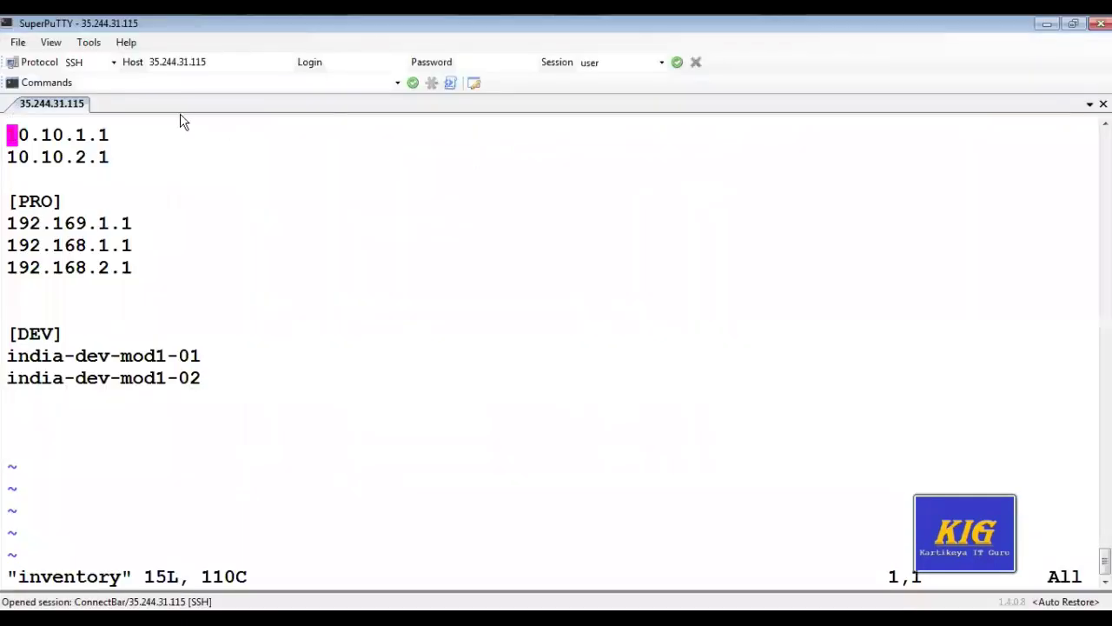
left_click(231, 62)
key("ctrl+v")
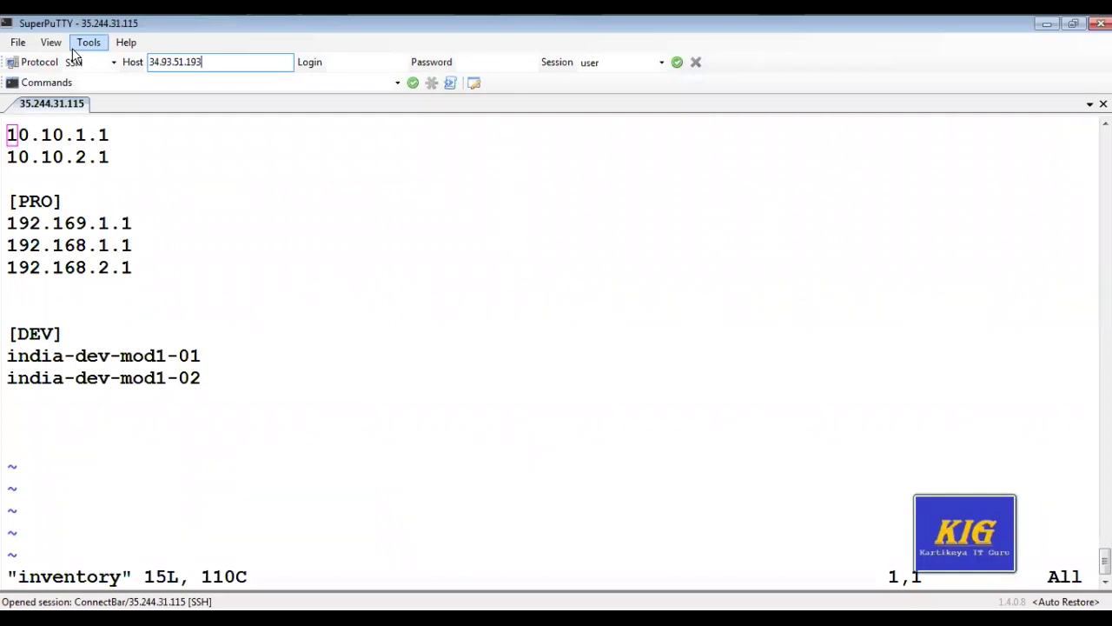
key("Return")
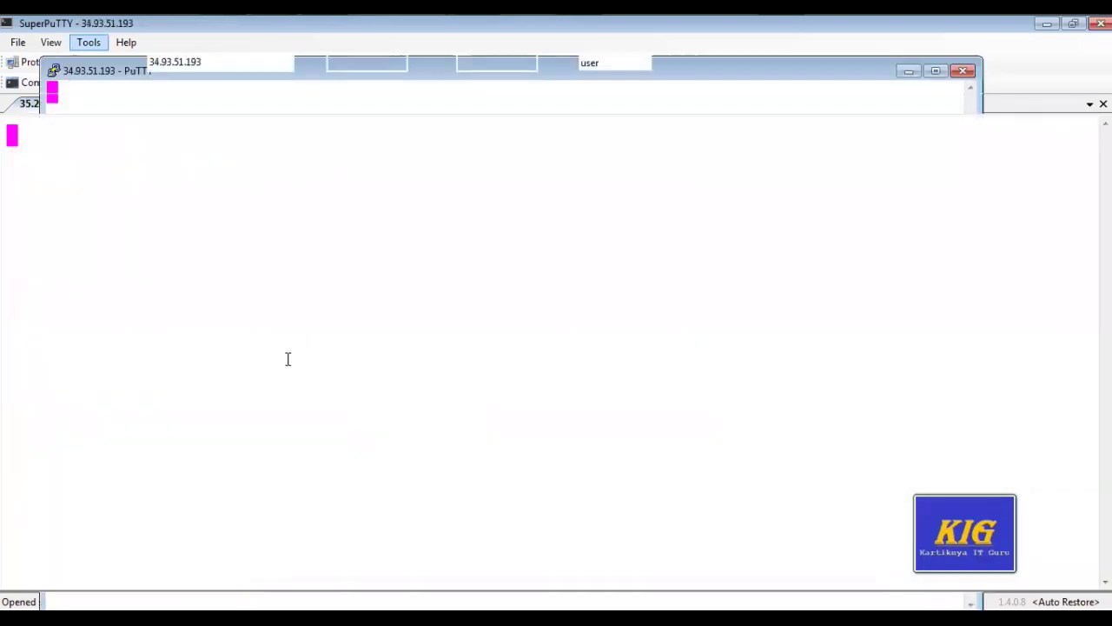
left_click(438, 461)
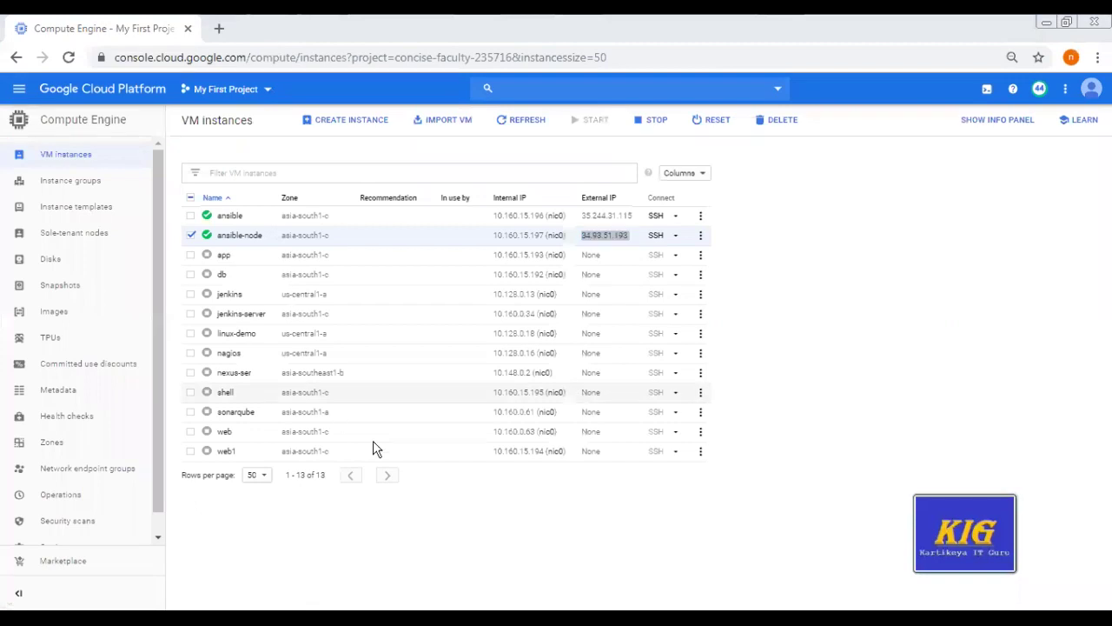
Step: Copy the instance name ansible-node from the VM list and ping it from the 34.93.51.193 session in SuperPuTTY
left_click(379, 519)
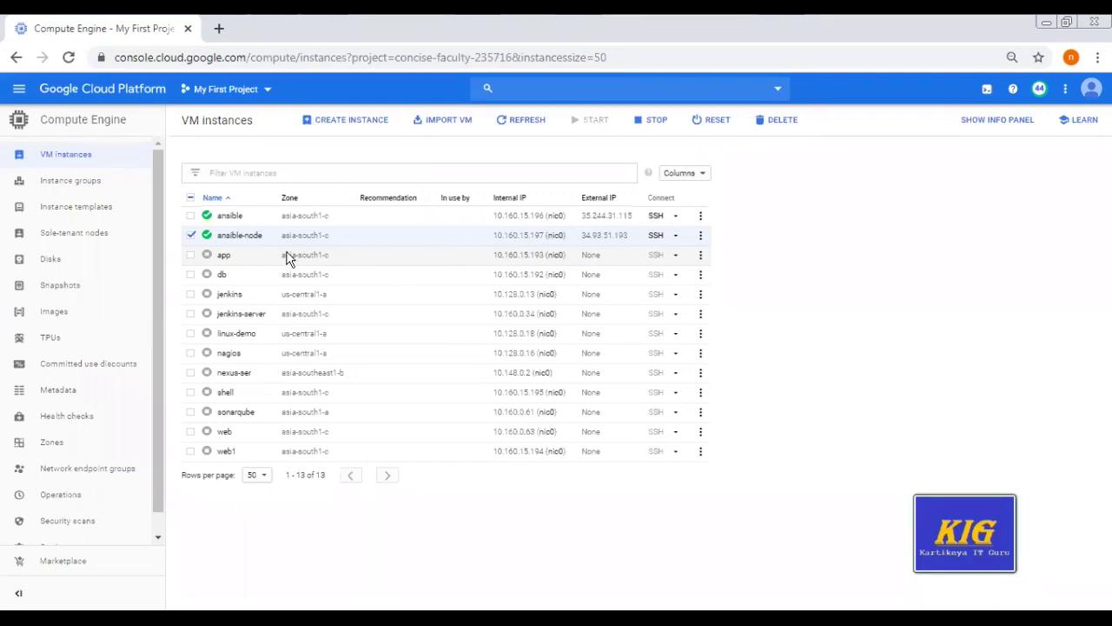
left_click_drag(267, 237, 223, 240)
key("super+c")
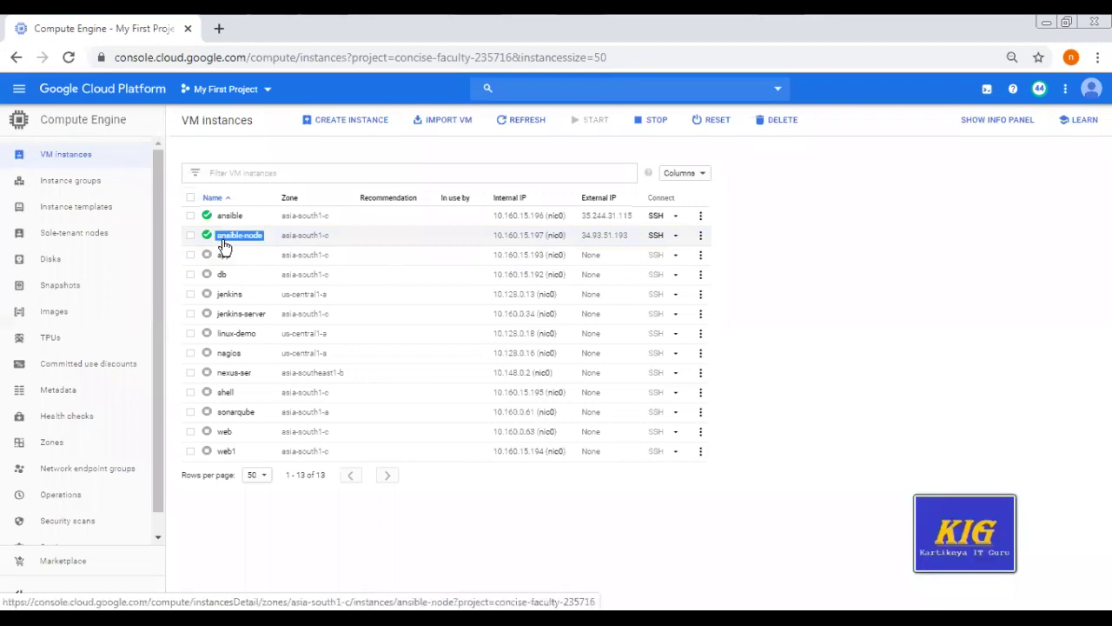
key("alt+Tab")
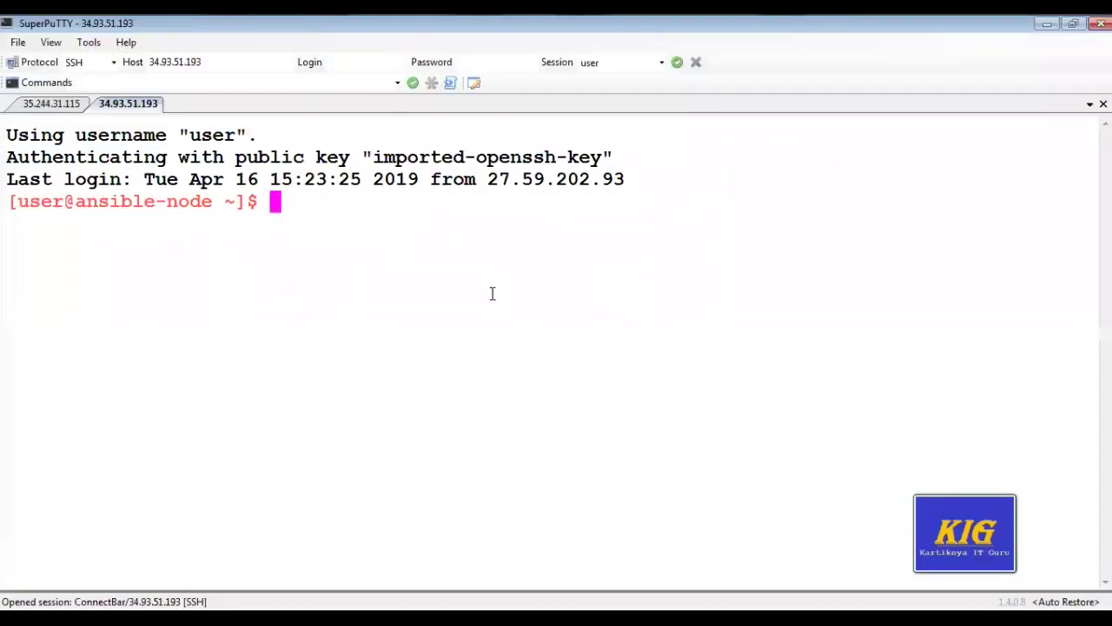
type("ping")
right_click(492, 294)
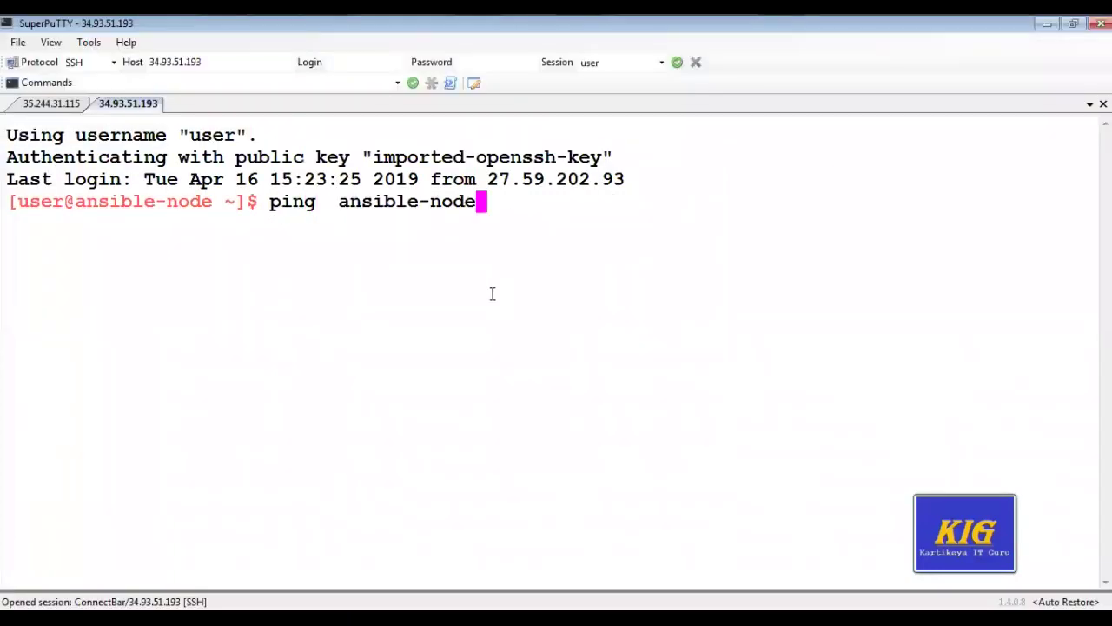
key("Return")
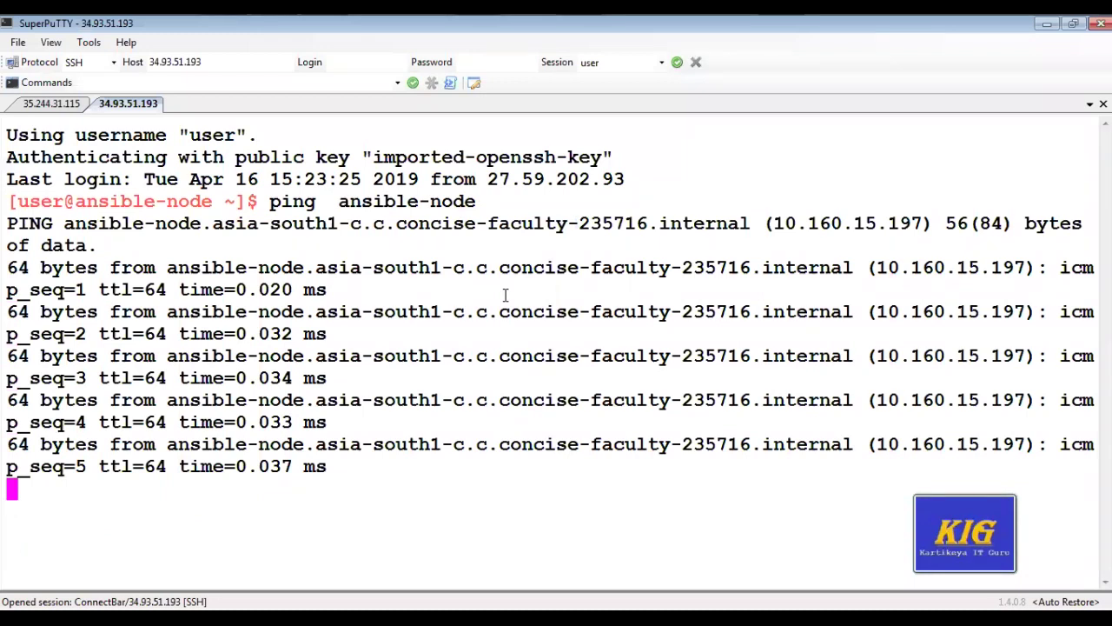
key("ctrl+c")
Step: Copy ansible-node's external IP from the Google Cloud console and ping 34.93.51.193 from the ansible-node session in SuperPuTTY
key("alt+Tab")
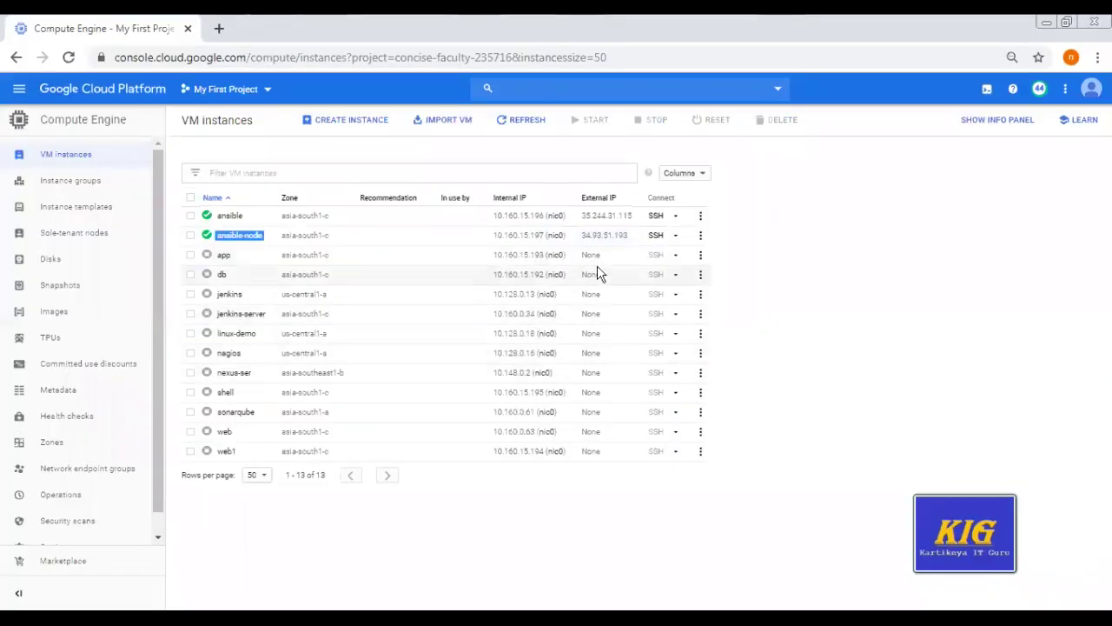
left_click_drag(629, 235, 582, 243)
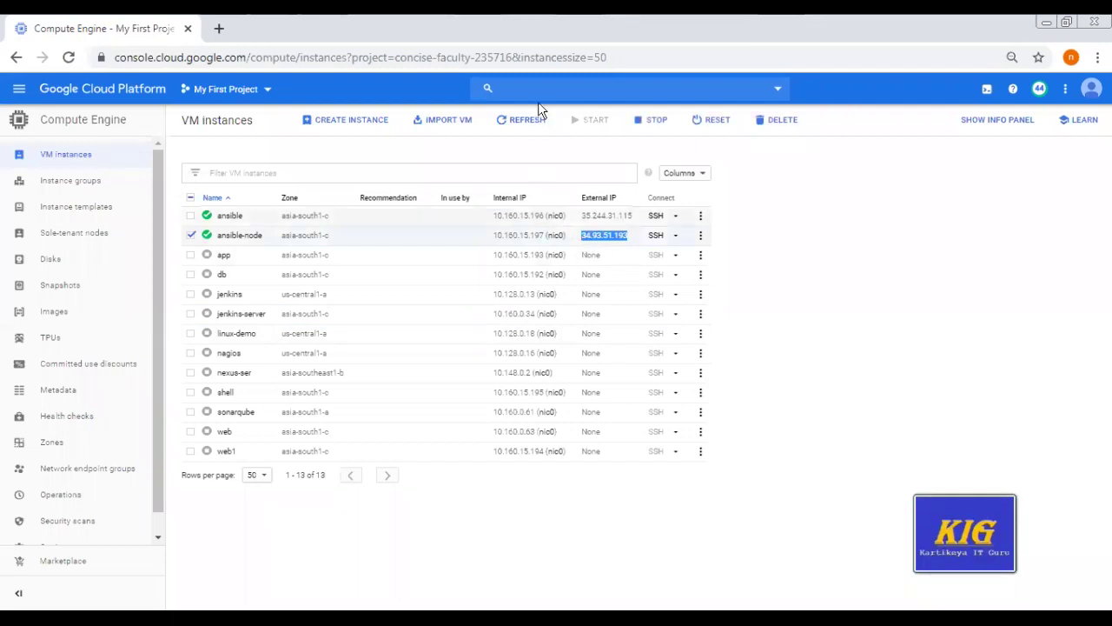
key("alt+Tab")
type("ping")
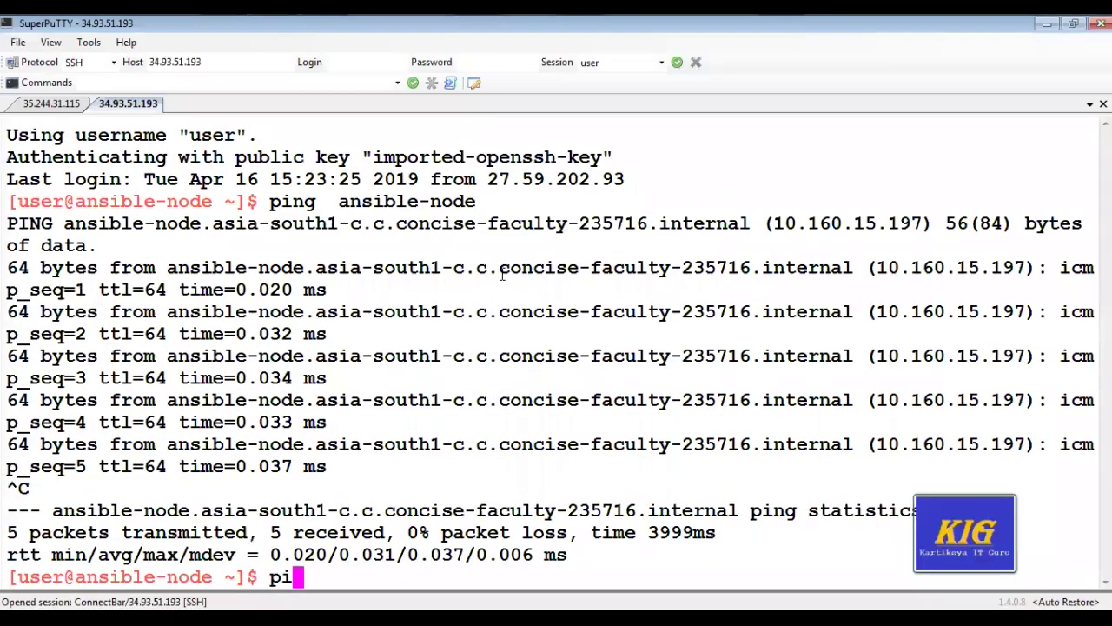
right_click(501, 274)
key("Return")
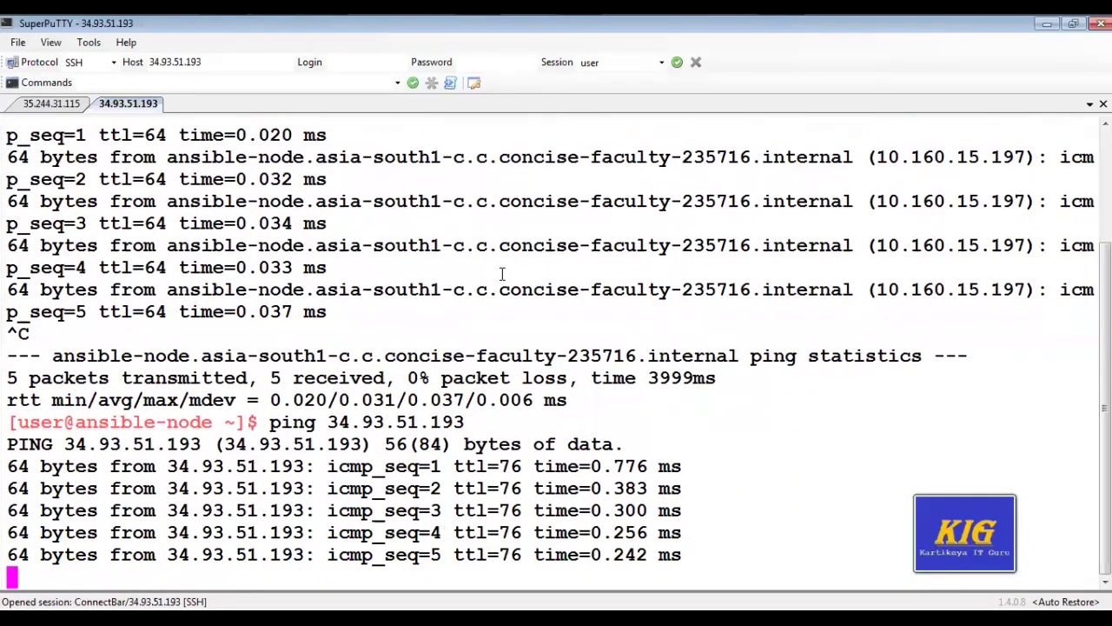
key("ctrl+c")
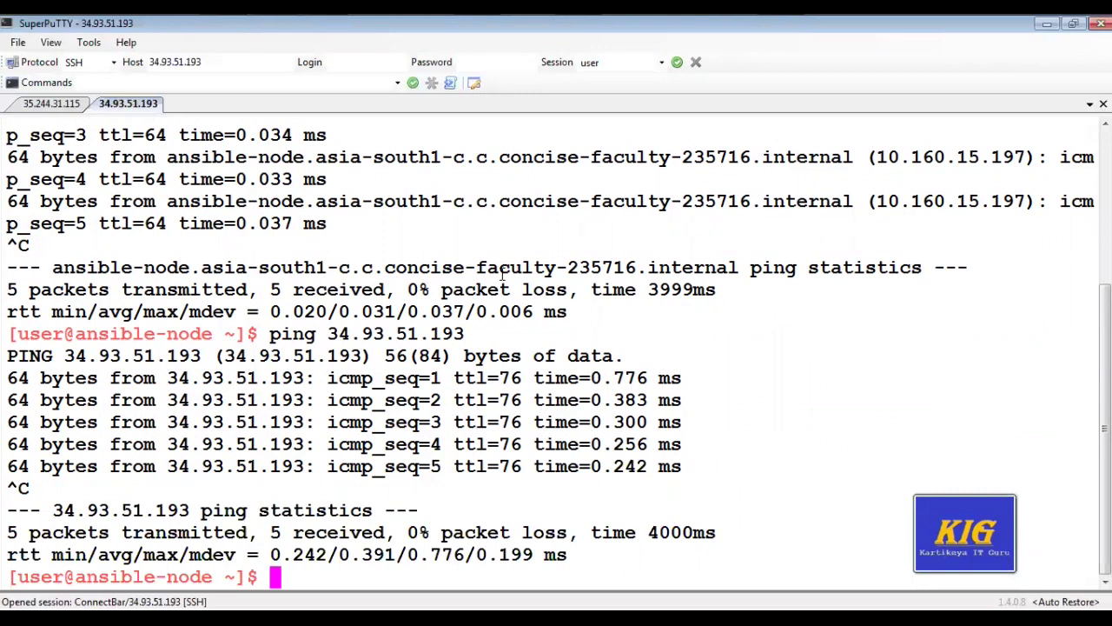
type("vim in")
key("BackSpace")
key("BackSpace")
key("BackSpace")
key("BackSpace")
key("BackSpace")
key("BackSpace")
Step: Switch to the 35.244.31.115 session and quit the inventory file in vim
left_click(50, 103)
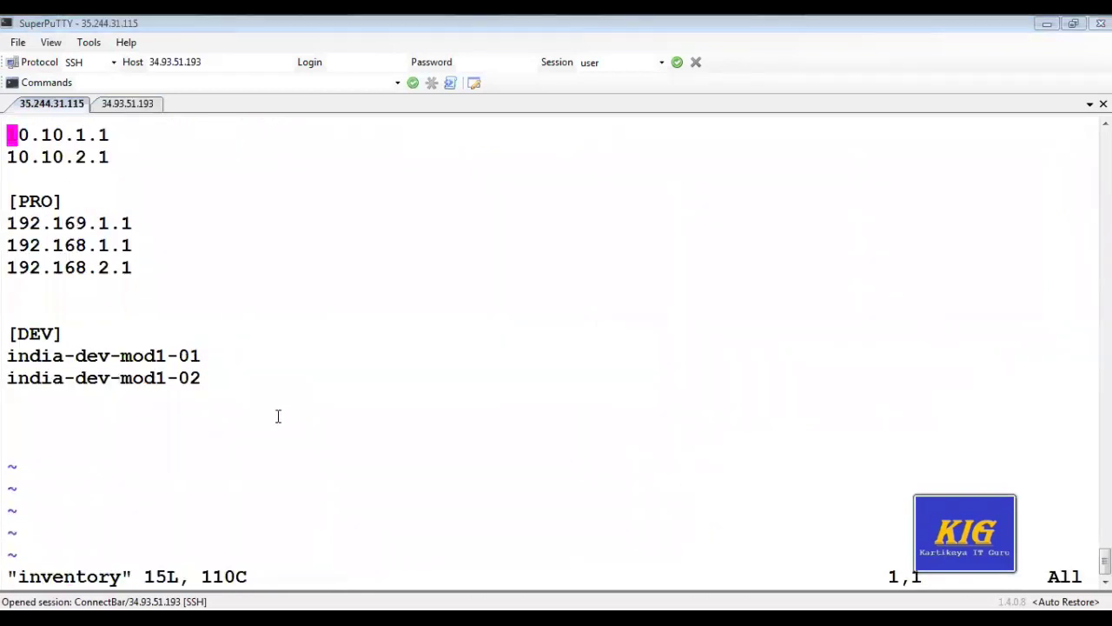
type(":q")
key("Return")
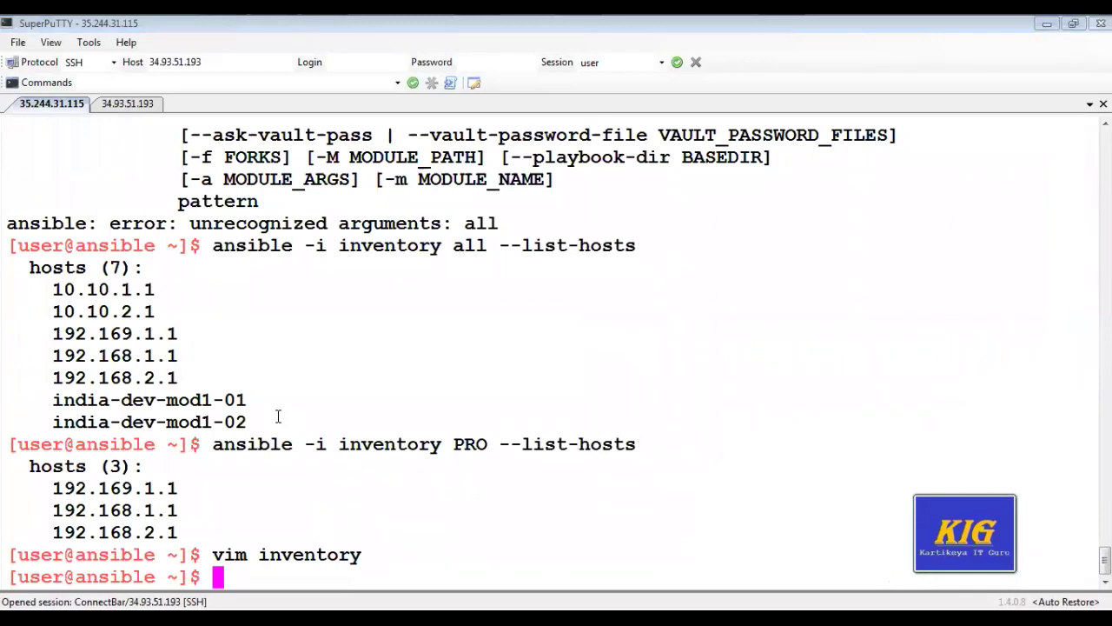
Step: Copy ansible-node's internal IP from the Google Cloud console and ping 10.160.15.197 from the ansible server session in SuperPuTTY
type("ping")
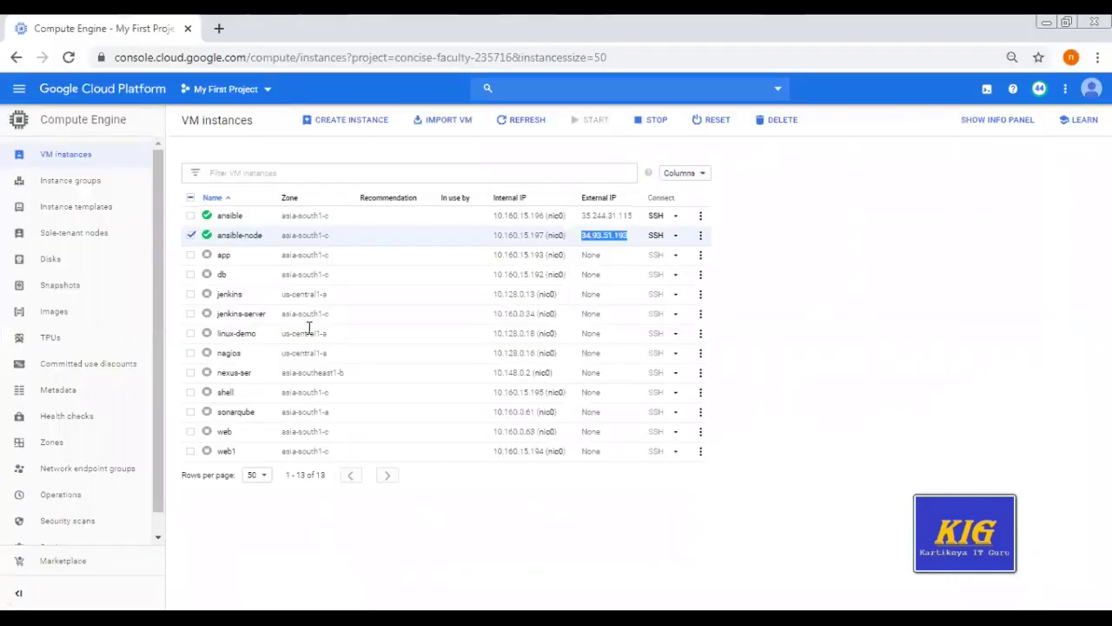
right_click(608, 244)
left_click(613, 253)
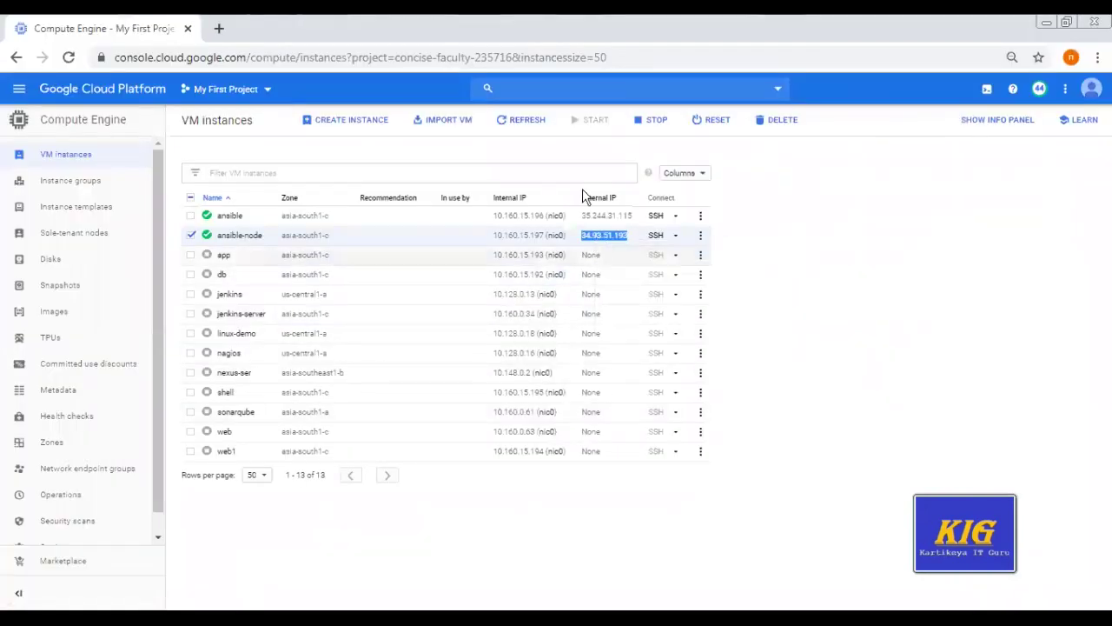
left_click(493, 241)
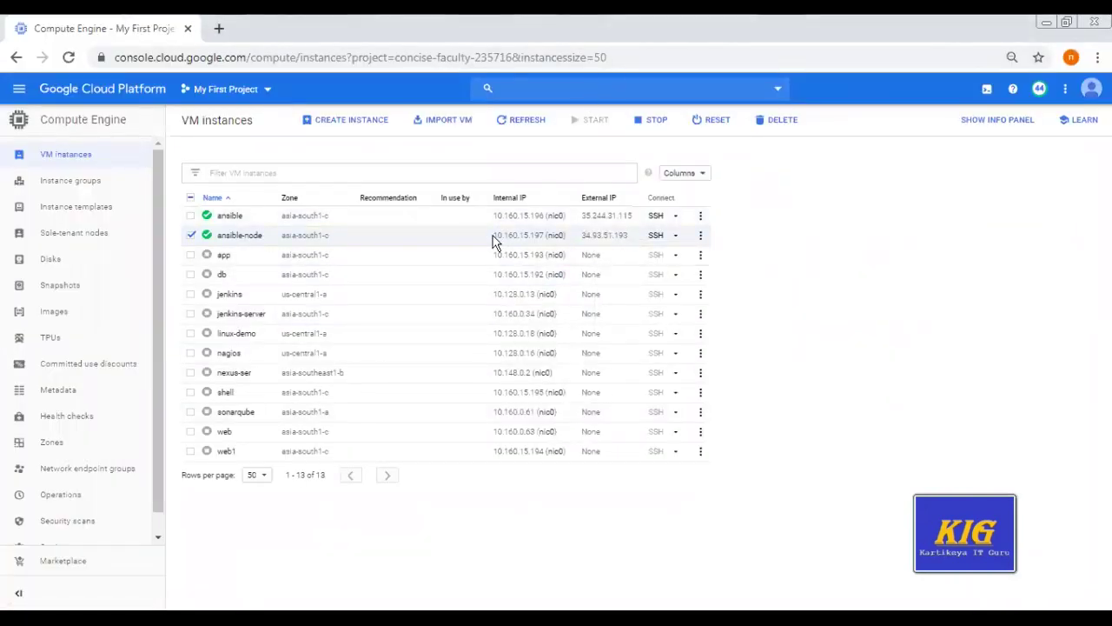
left_click_drag(542, 229, 426, 523)
left_click(426, 523)
right_click(563, 14)
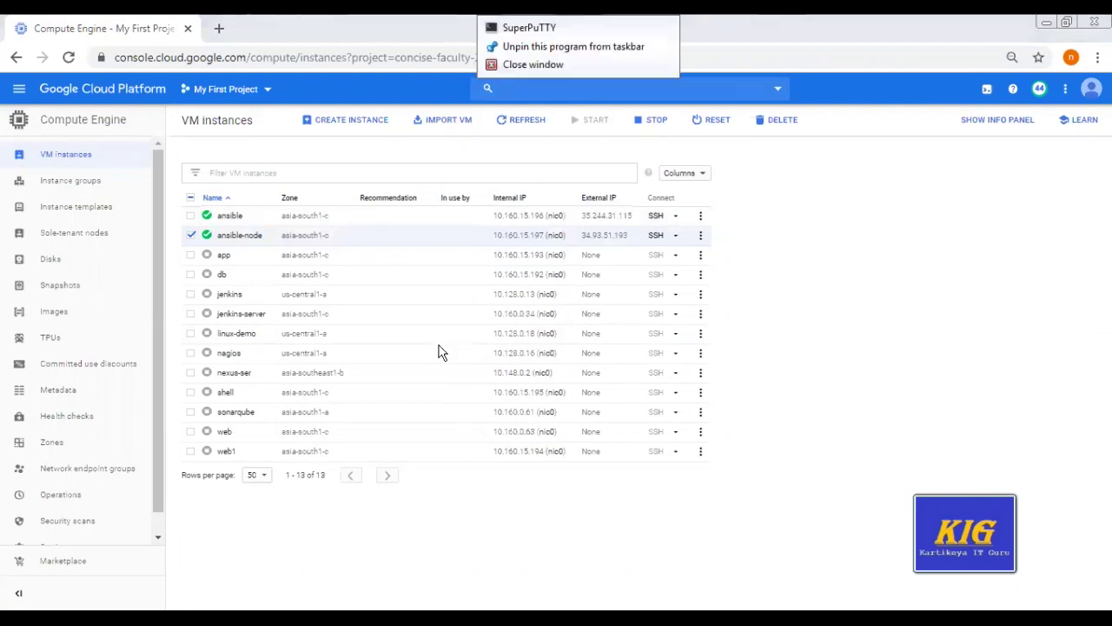
left_click(529, 18)
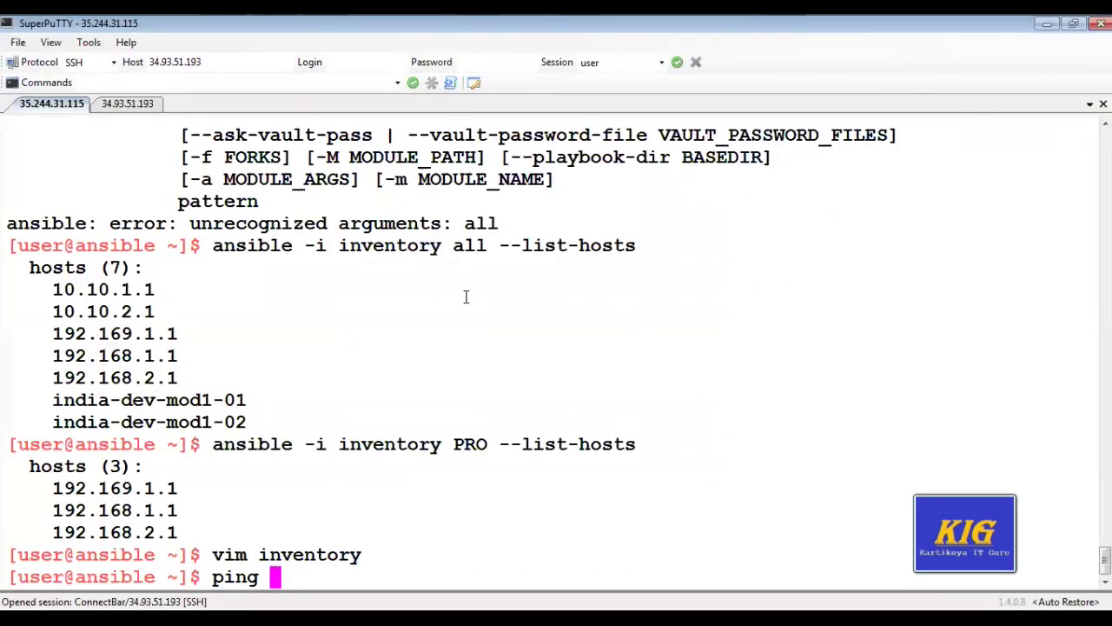
right_click(466, 297)
key("Return")
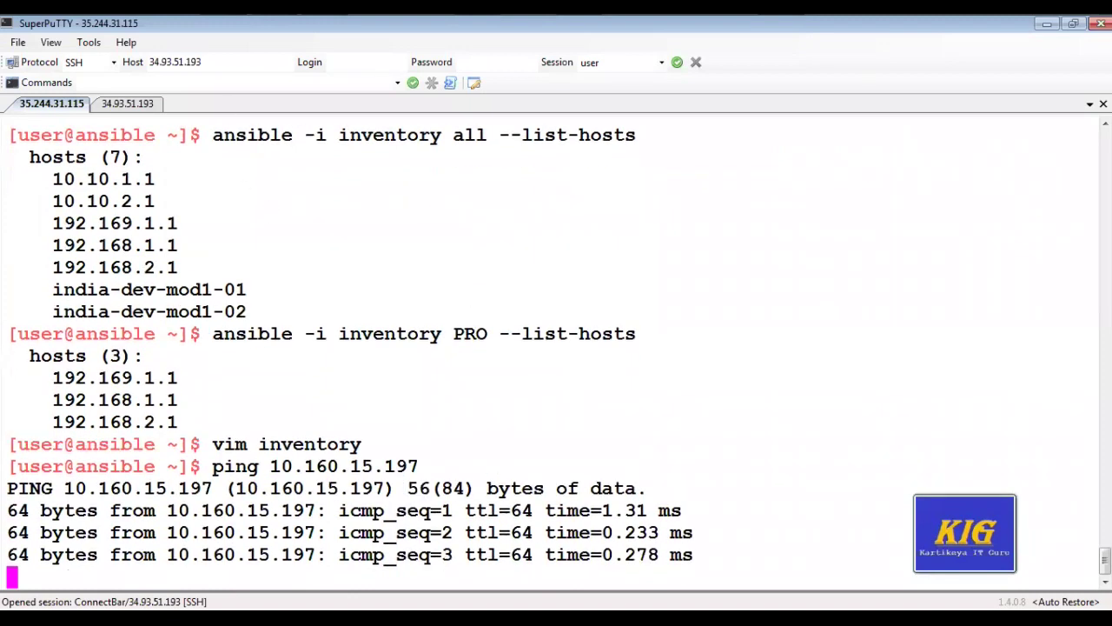
Step: Copy the ansible-node name from the VM list, stop the running ping, and ping ansible-node by name from the ansible server
key("alt+Tab")
left_click_drag(264, 235, 220, 239)
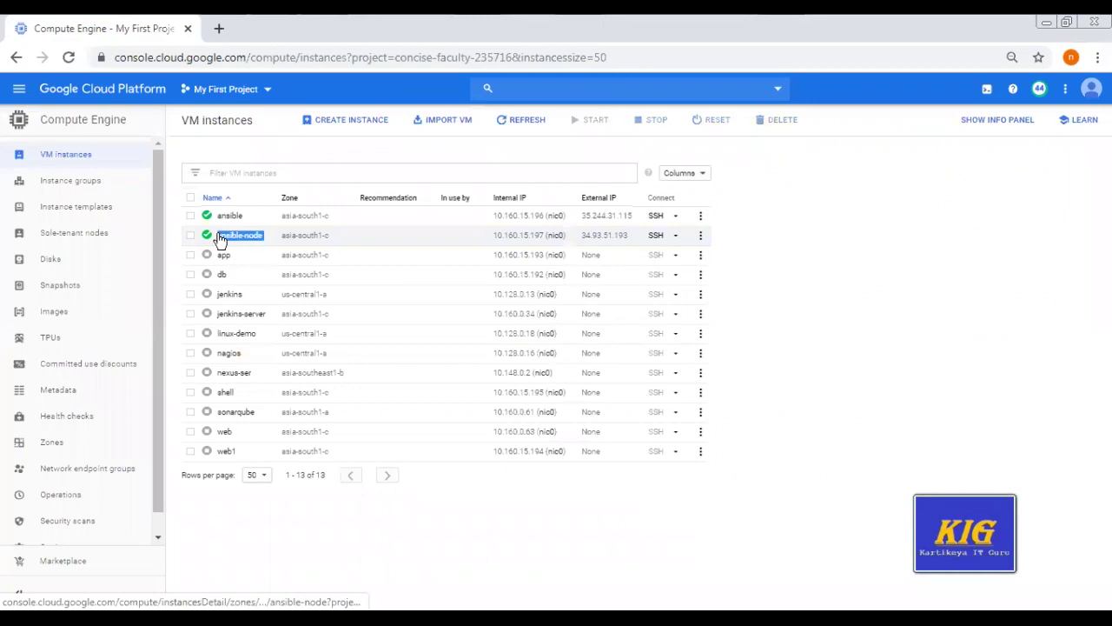
key("alt+Tab")
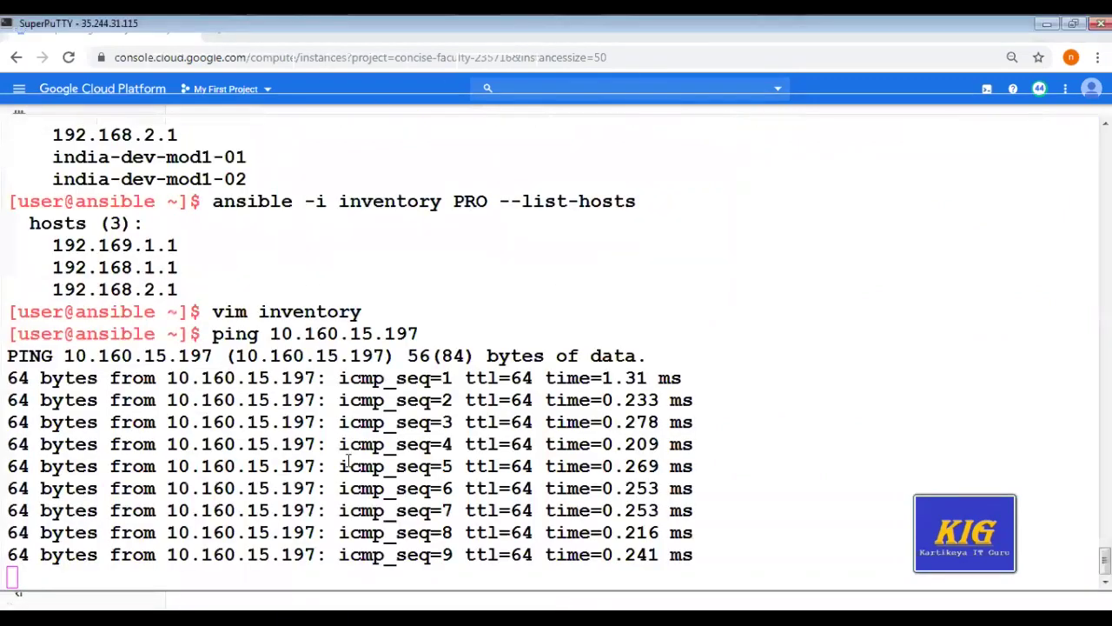
key("ctrl+c")
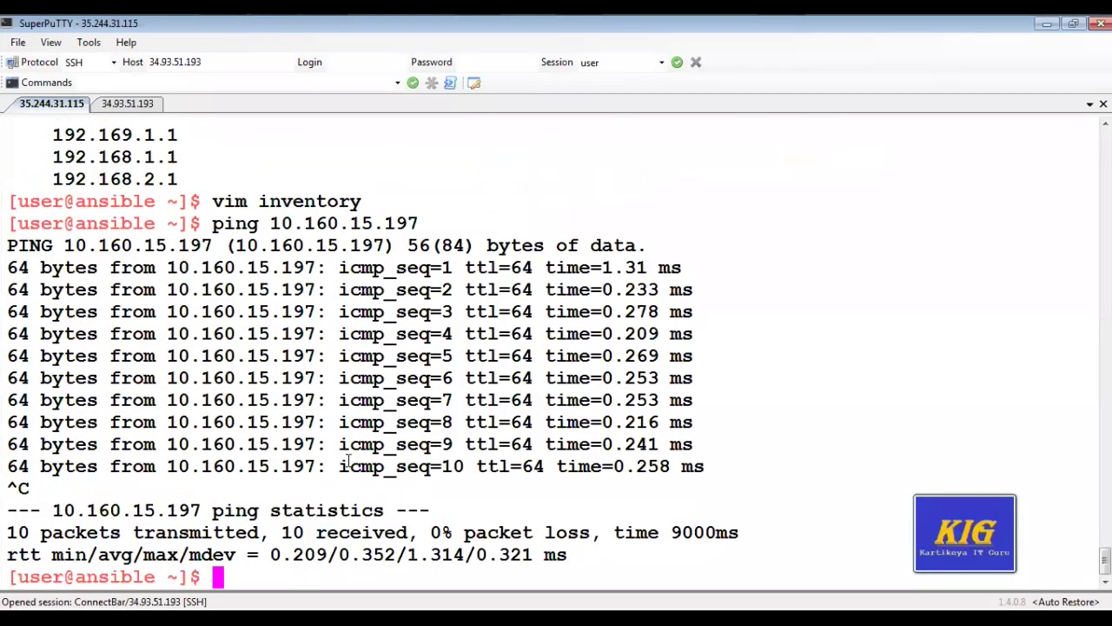
type("ping ansible-node")
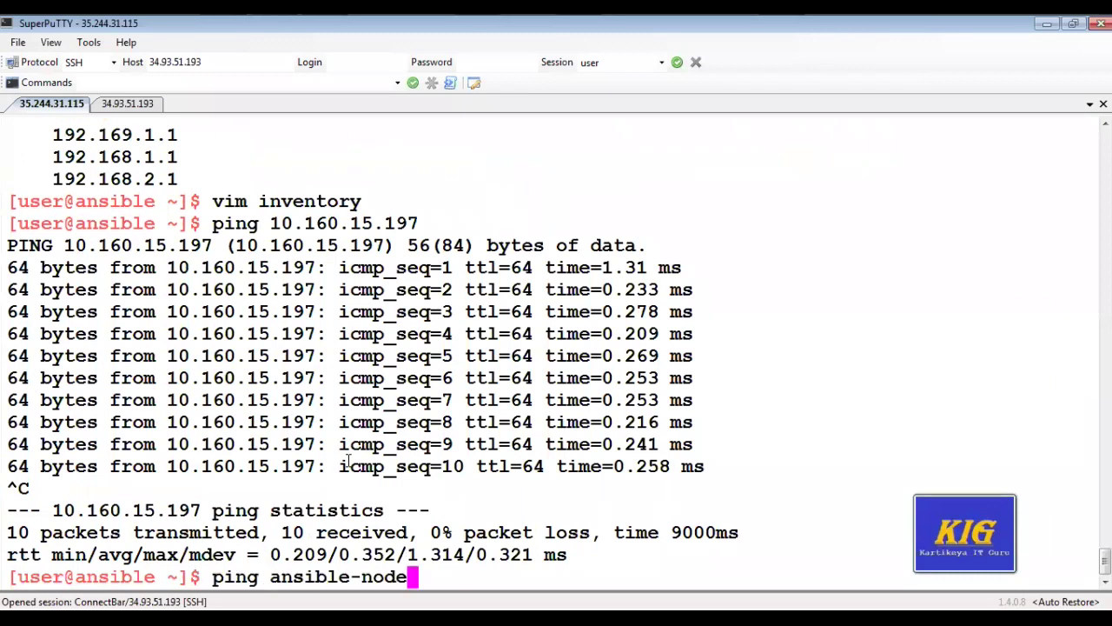
key("Return")
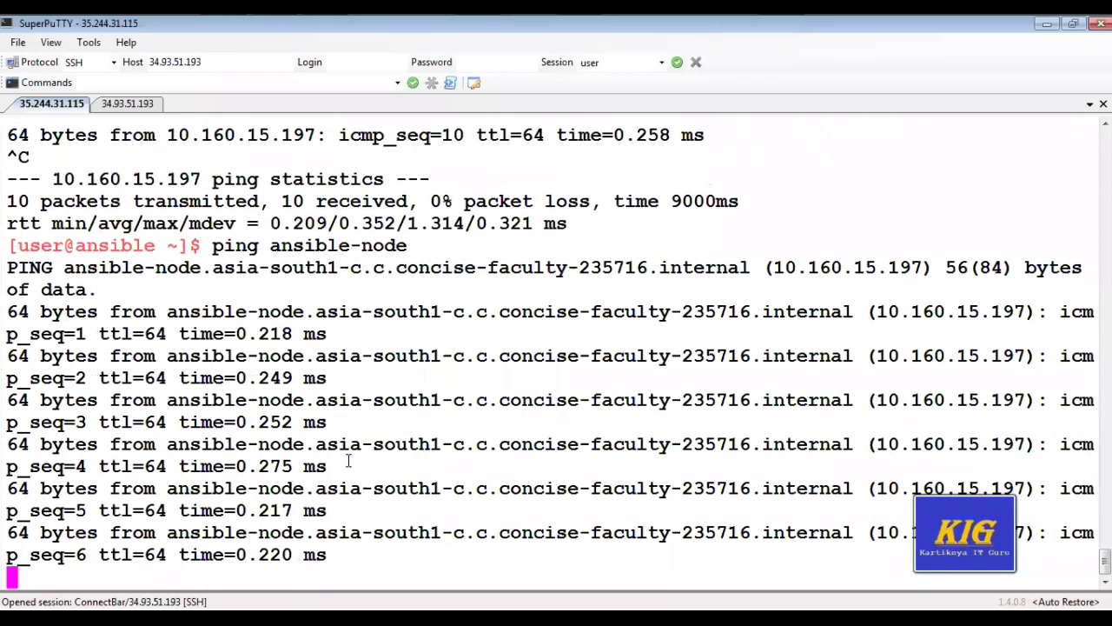
key("ctrl+c")
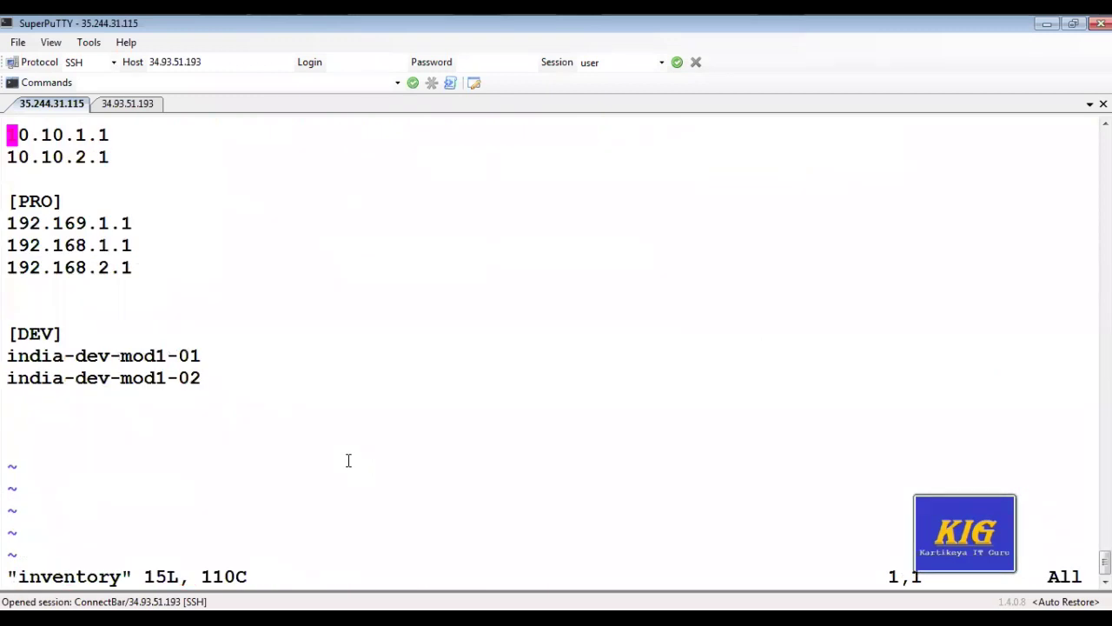
Step: Delete all existing lines from the inventory file open in vim
key("d")
key("d")
key("d")
key("d")
key("d")
key("d")
key("d")
key("d")
key("d")
key("d")
key("d")
key("d")
key("d")
key("d")
key("d")
key("d")
key("d")
key("d")
key("d")
key("d")
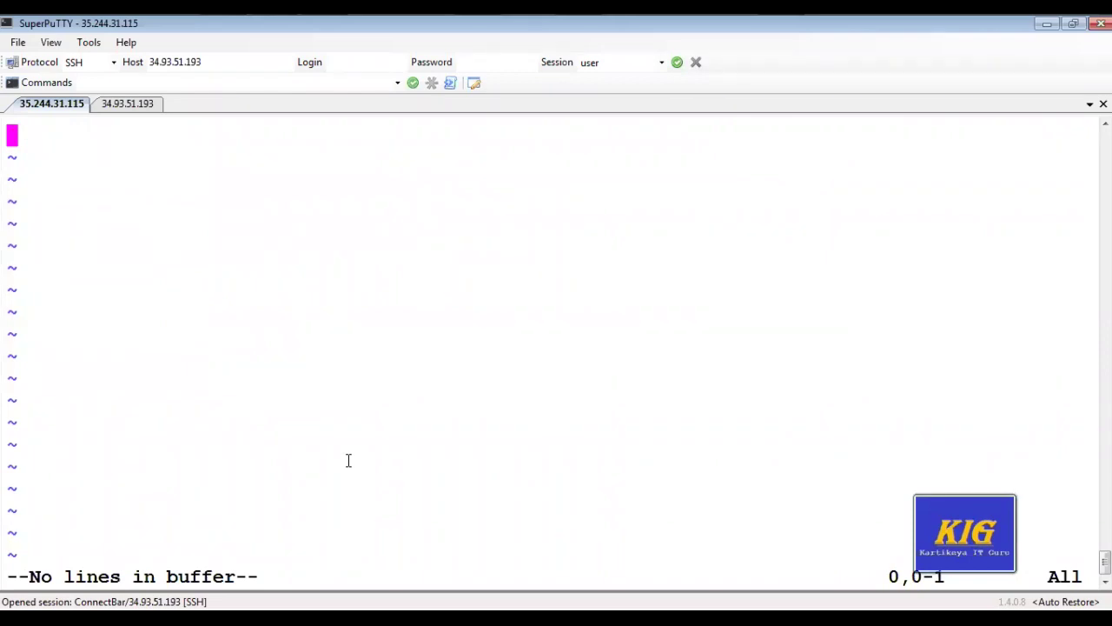
Step: Add a [PRO] group containing the host ansible-node to the inventory file, save it and exit vim
type("i")
type("[P")
type("R")
type("O")
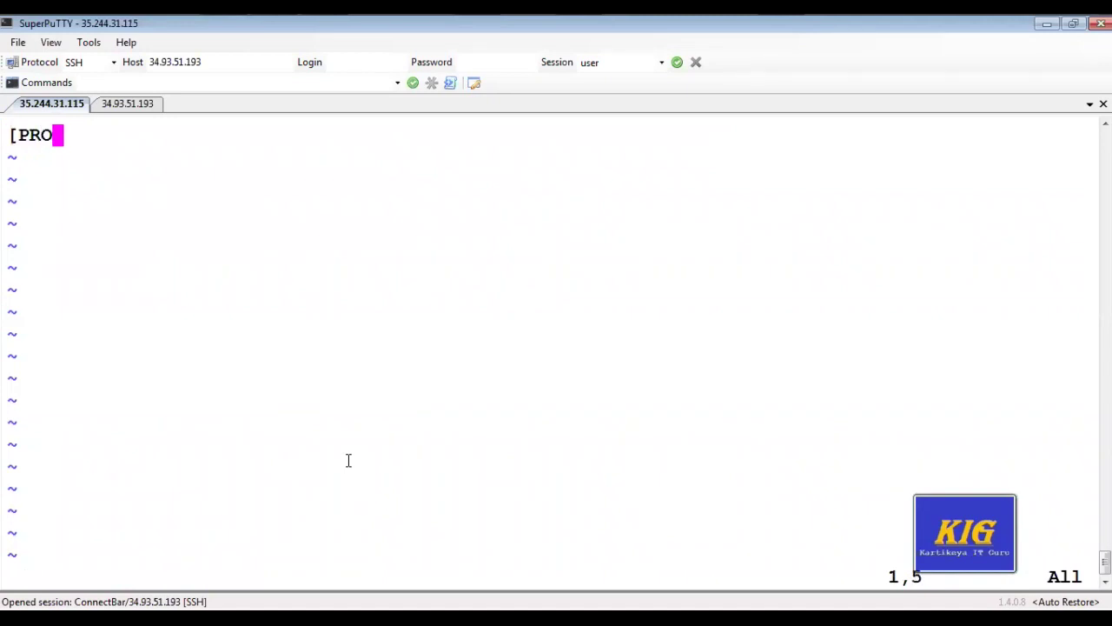
type("]")
key("Return")
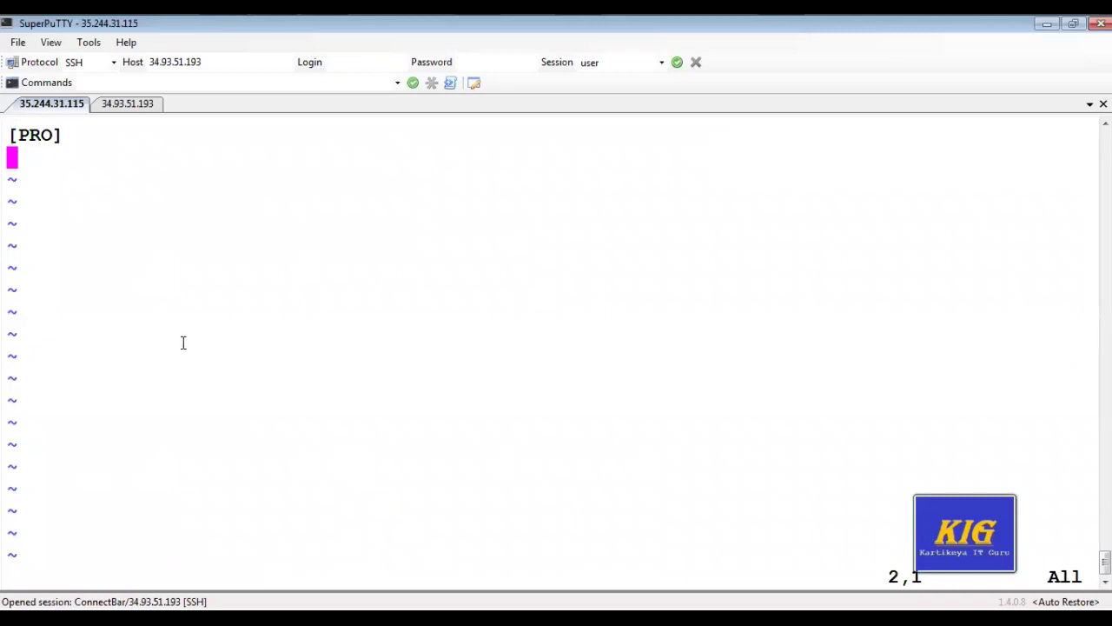
right_click(178, 239)
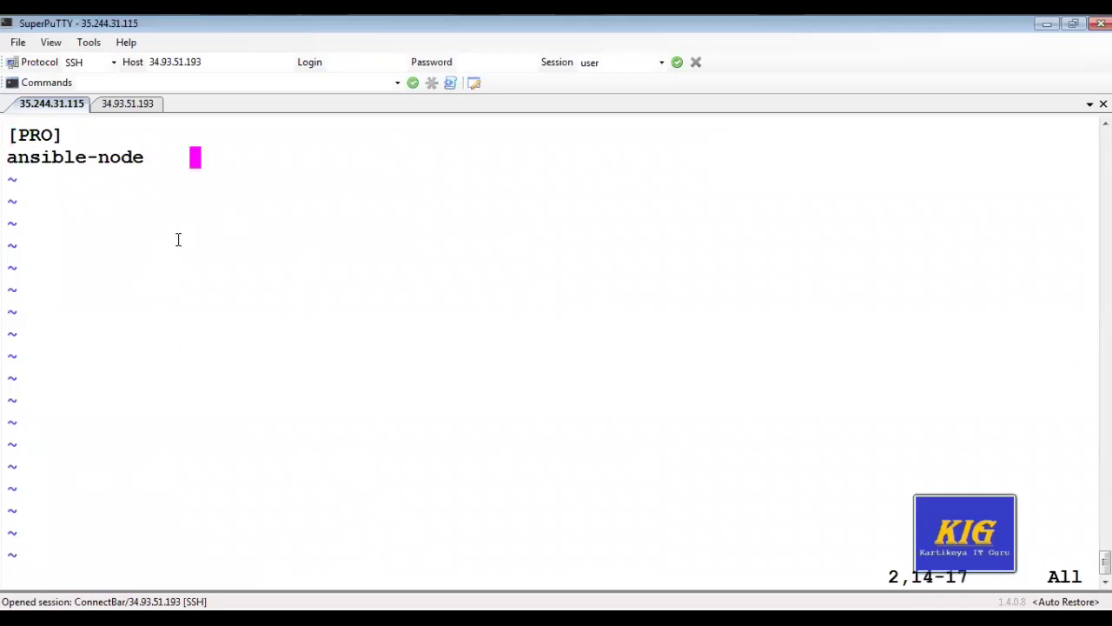
key("BackSpace")
key("BackSpace")
type("e")
key("Escape")
type(":wq")
key("Return")
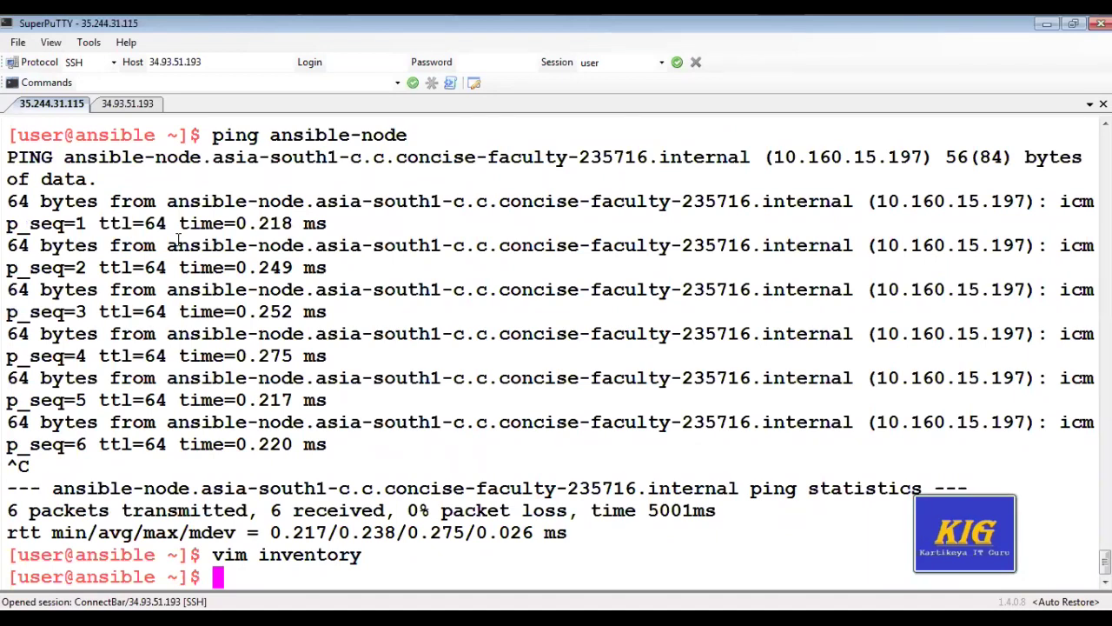
Step: Clear the terminal and print the contents of the inventory file
type("clear")
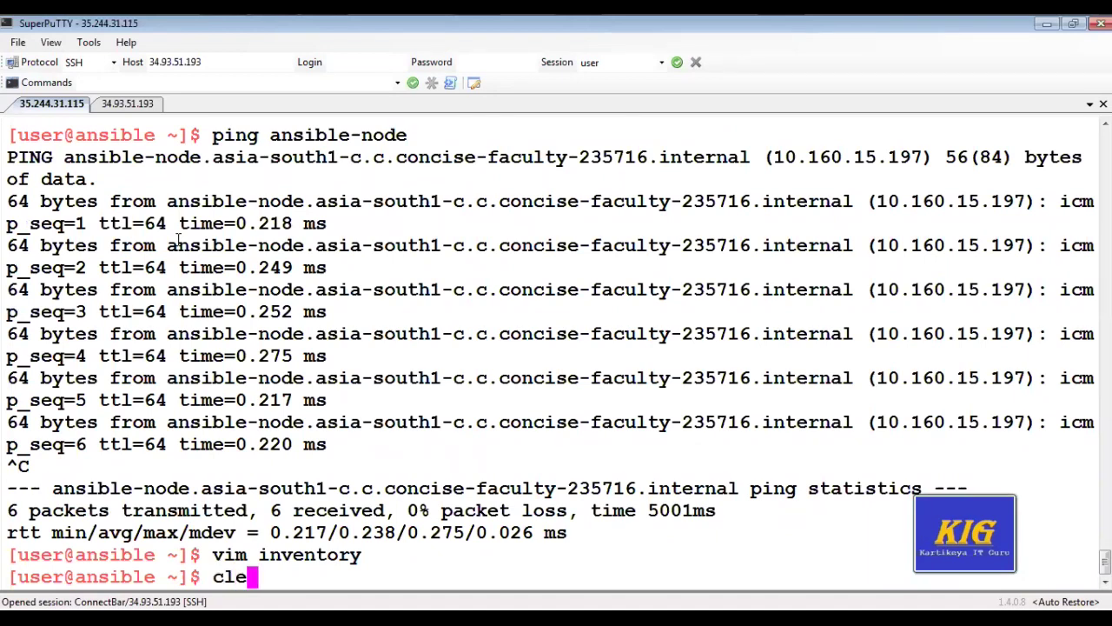
key("Return")
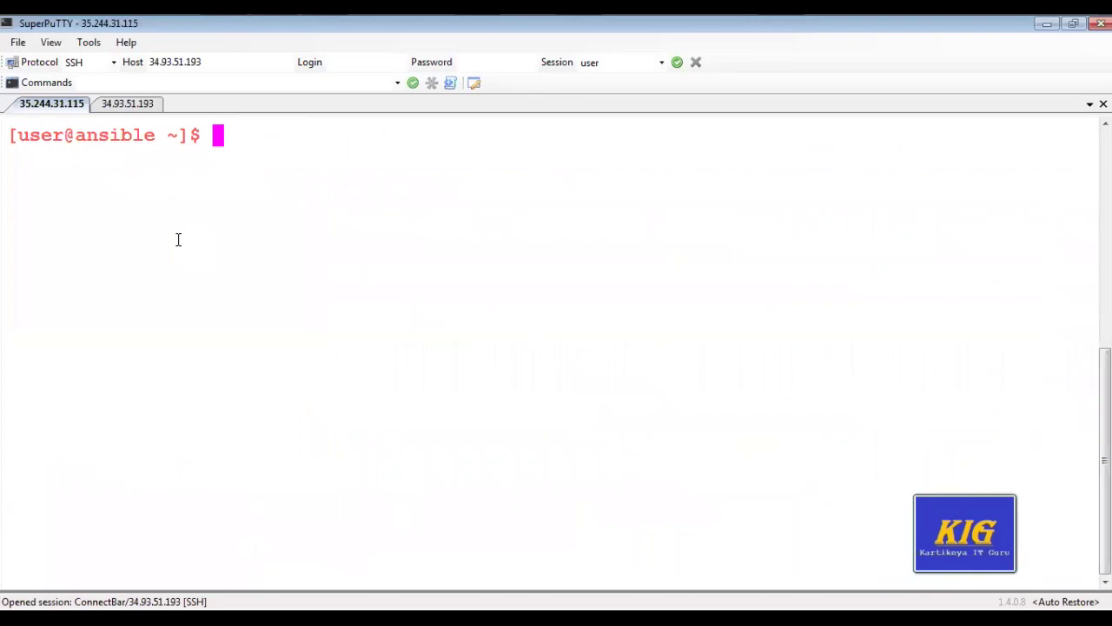
type("cat inventory")
key("Return")
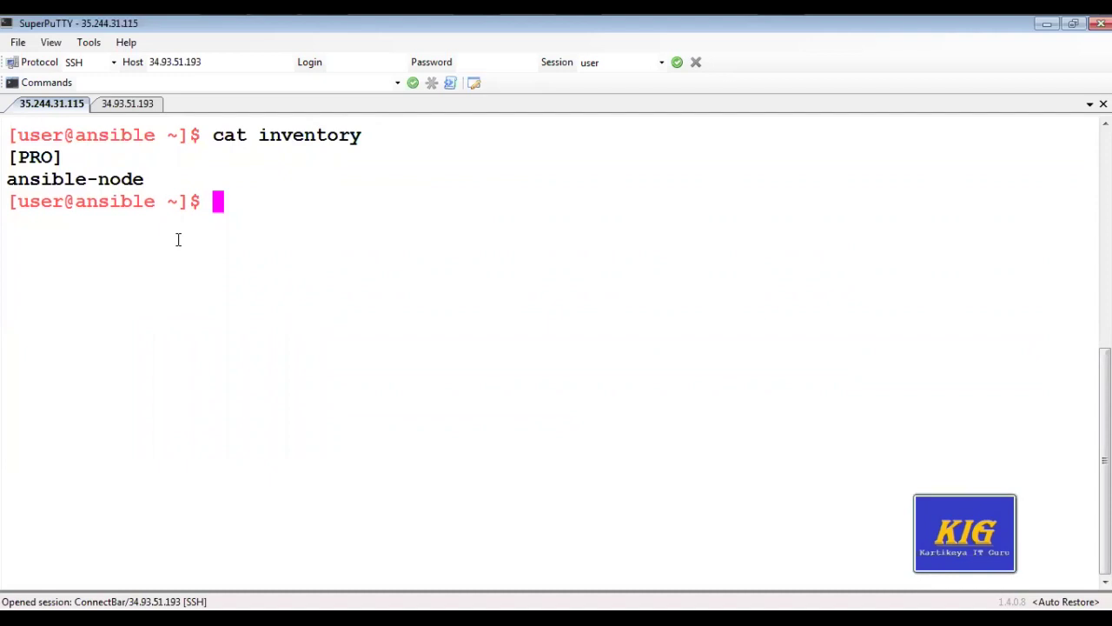
Step: Switch to the ansible-node session at 34.93.51.193, then open Windows Explorer at Libraries
left_click(131, 106)
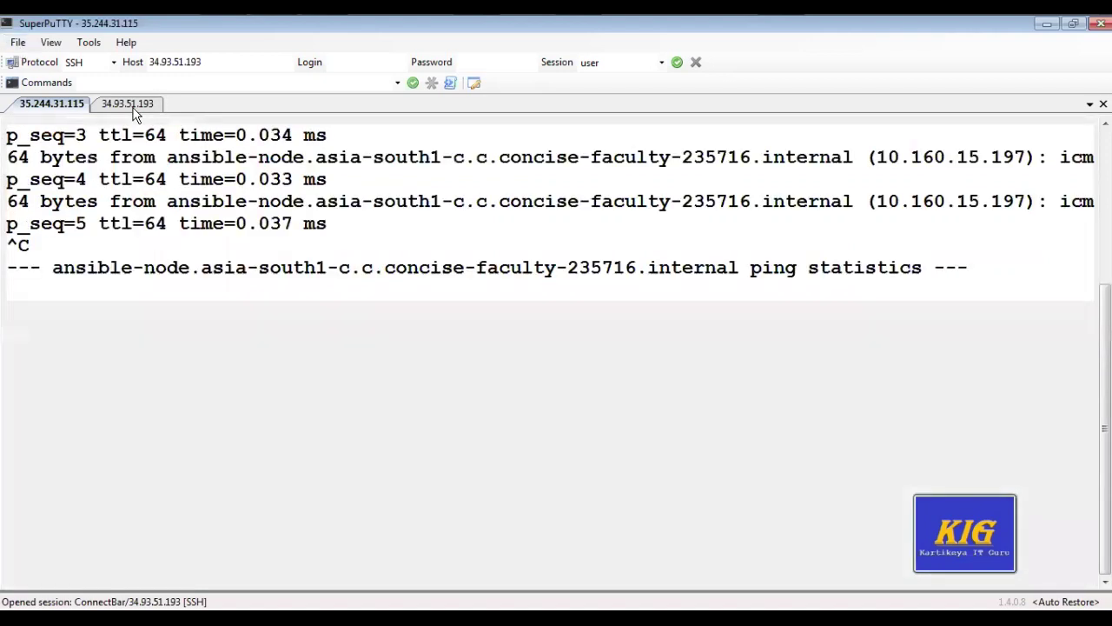
left_click(50, 106)
left_click(126, 107)
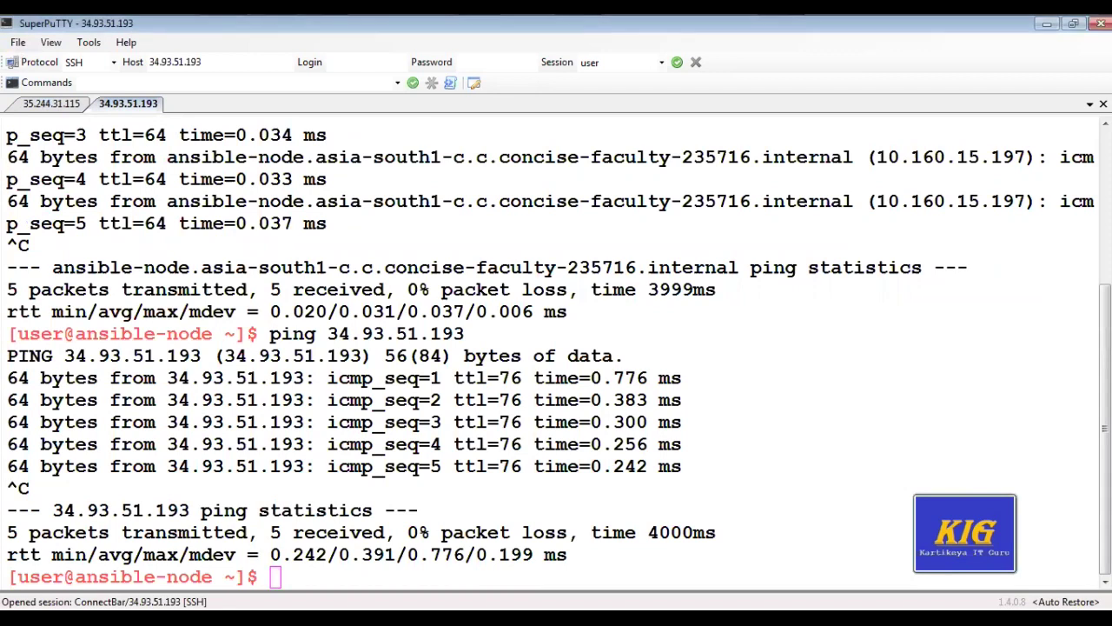
left_click(572, 306)
left_click(333, 311)
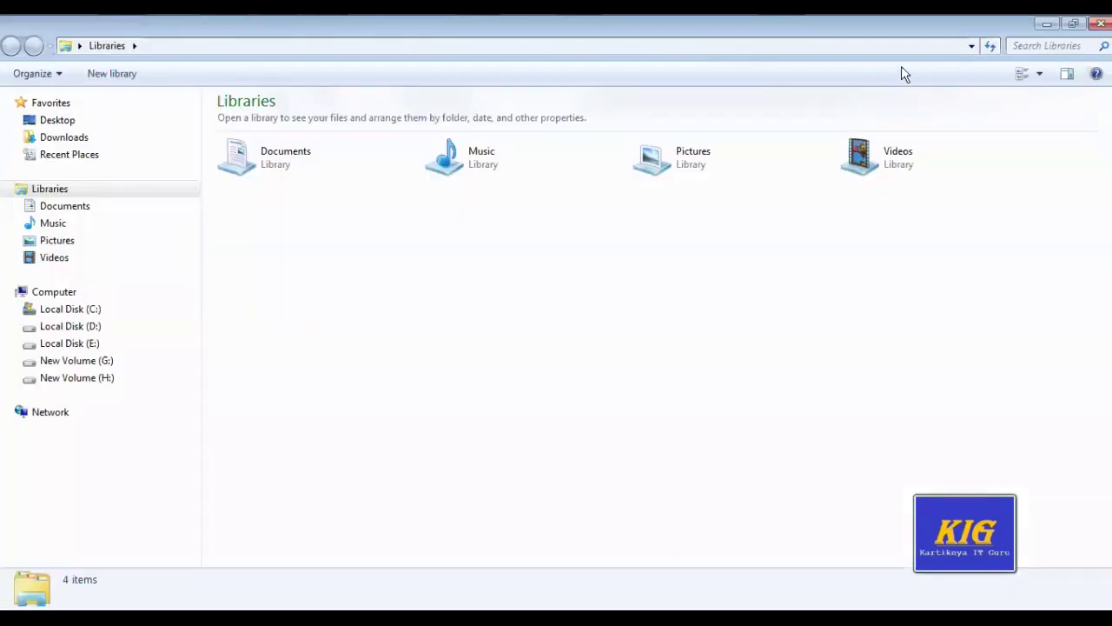
left_click(100, 329)
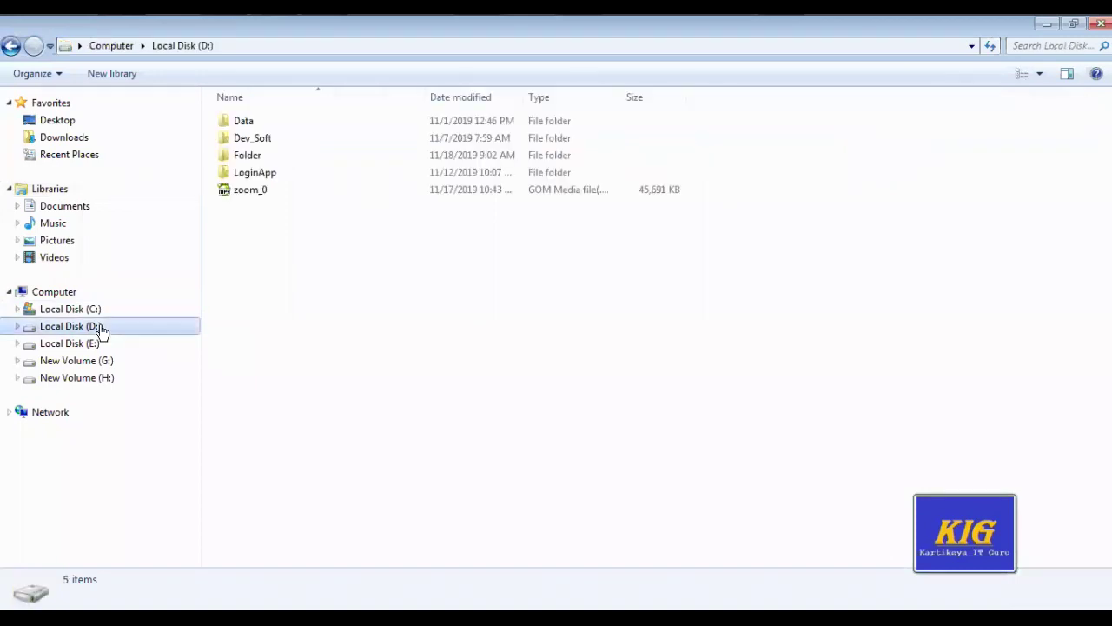
left_click(1097, 25)
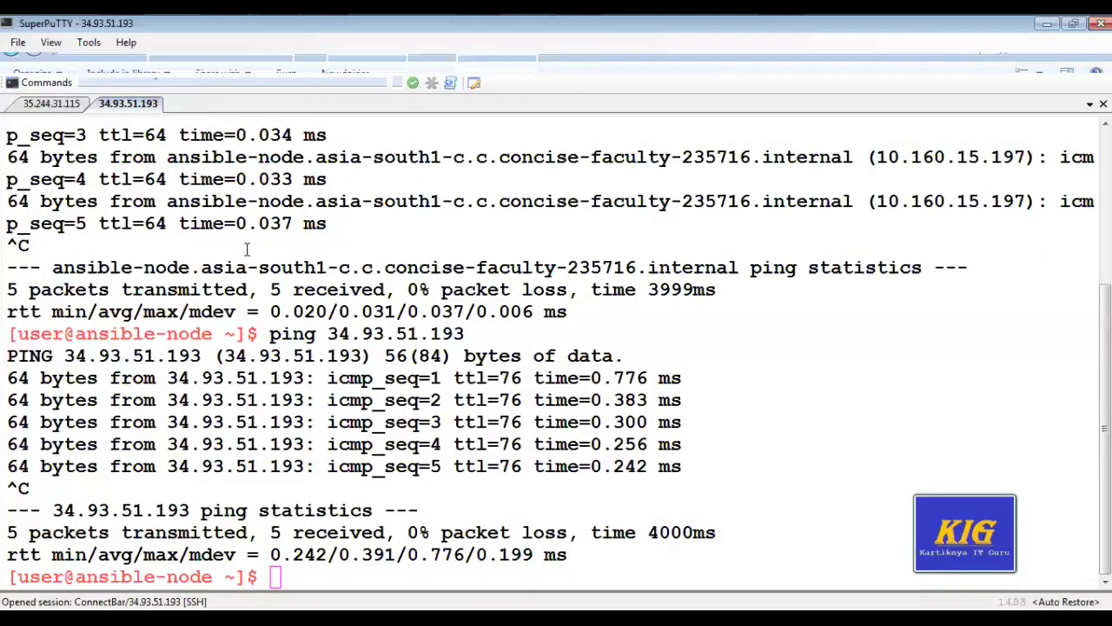
left_click(611, 59)
left_click(612, 59)
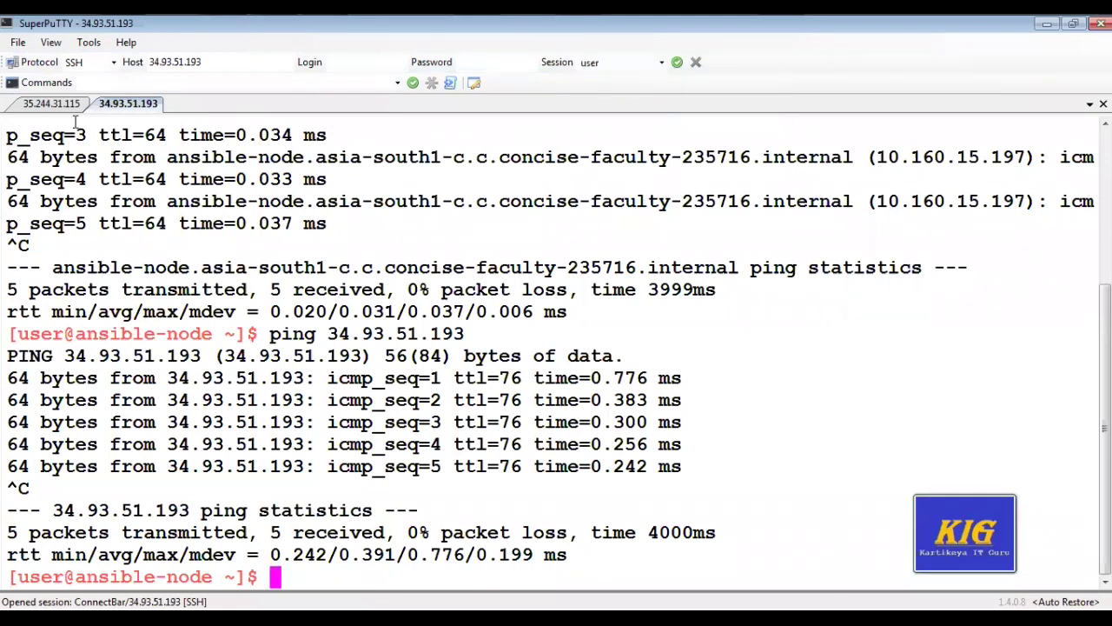
Step: Open Windows Explorer and browse to the key1 folder under C:\Users\Comp
key("super+e")
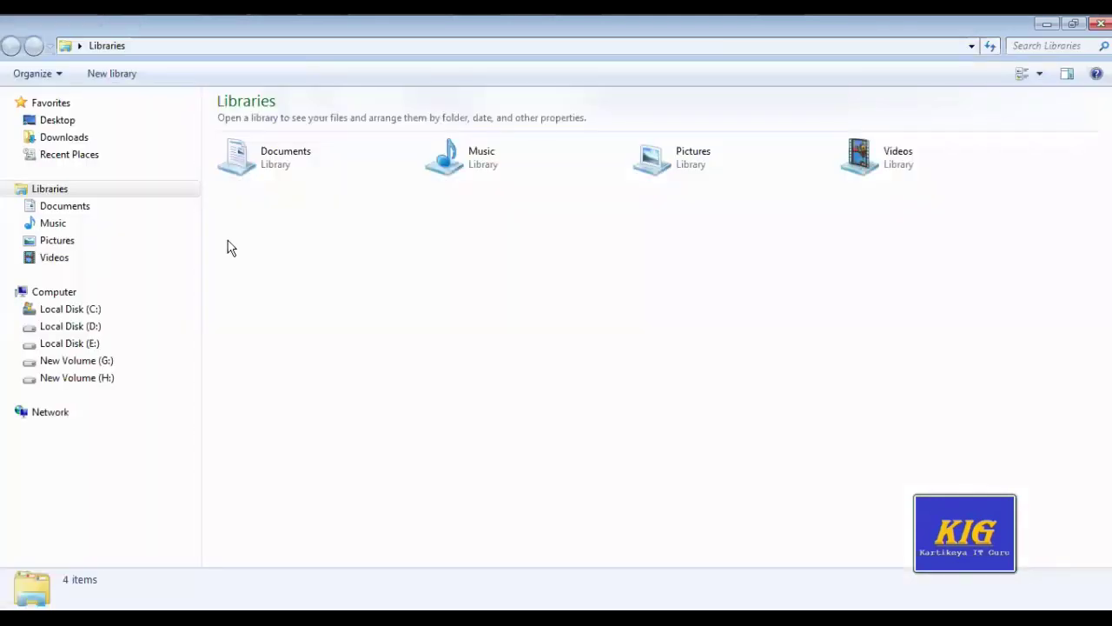
left_click(65, 308)
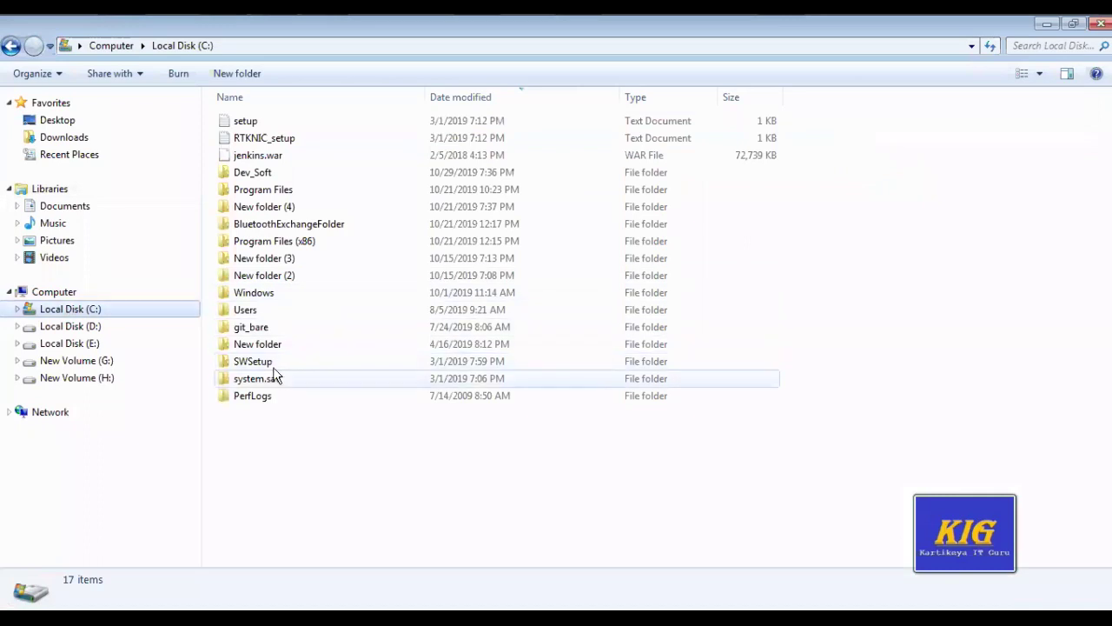
double_click(263, 313)
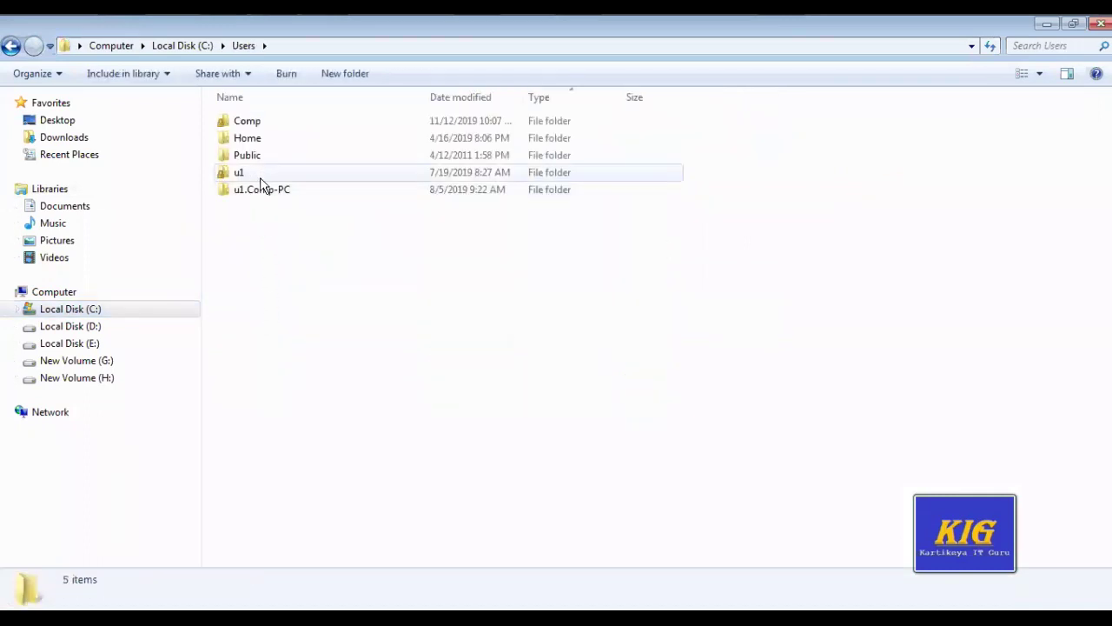
double_click(258, 129)
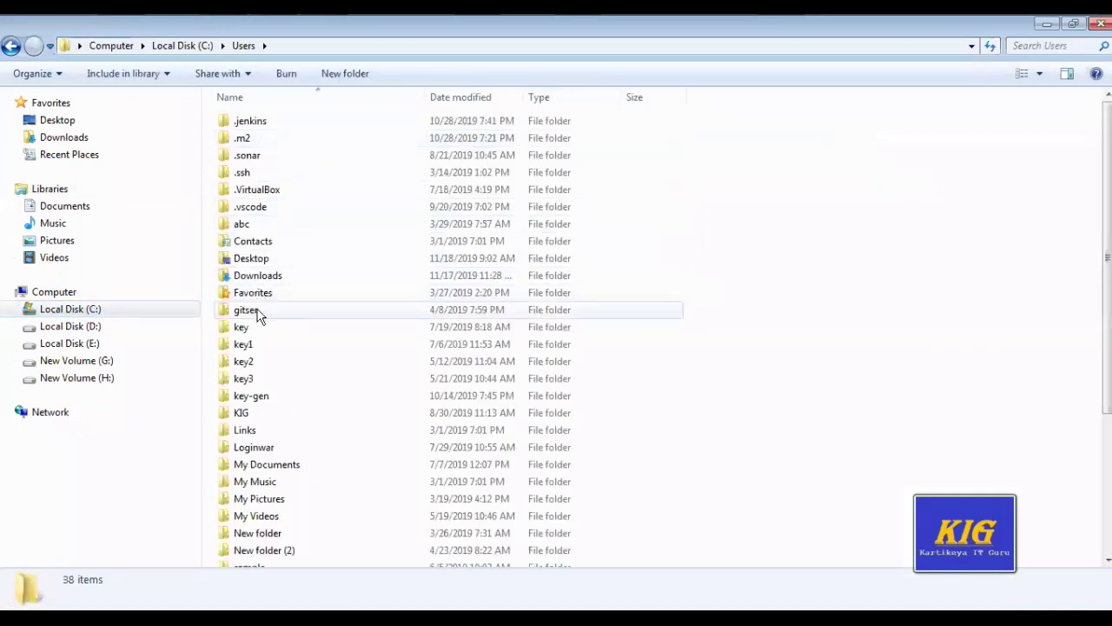
left_click(259, 343)
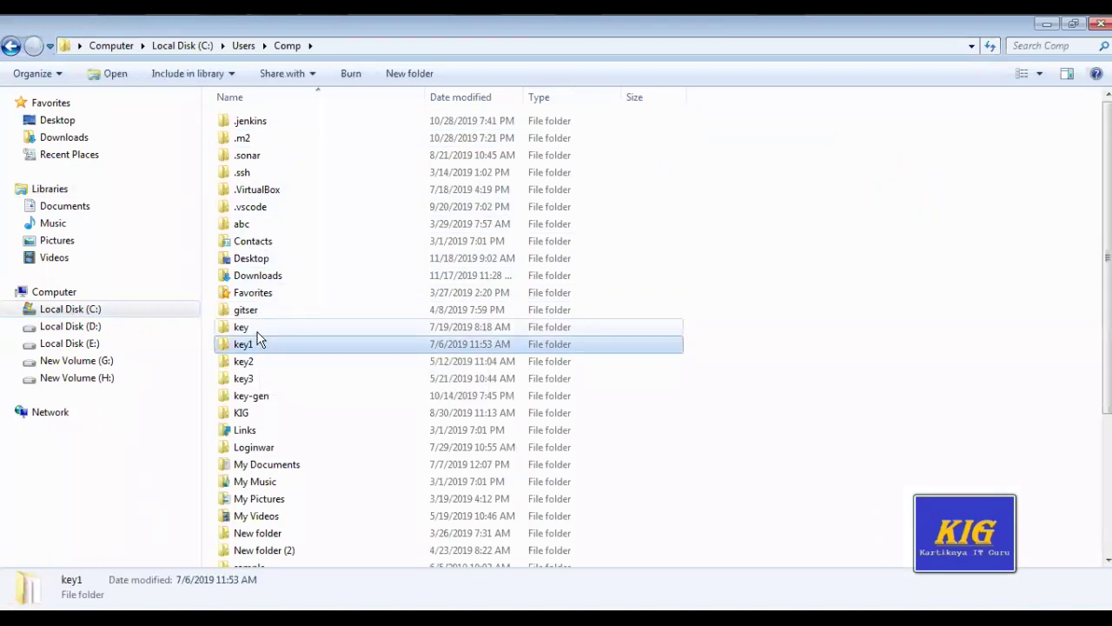
double_click(258, 347)
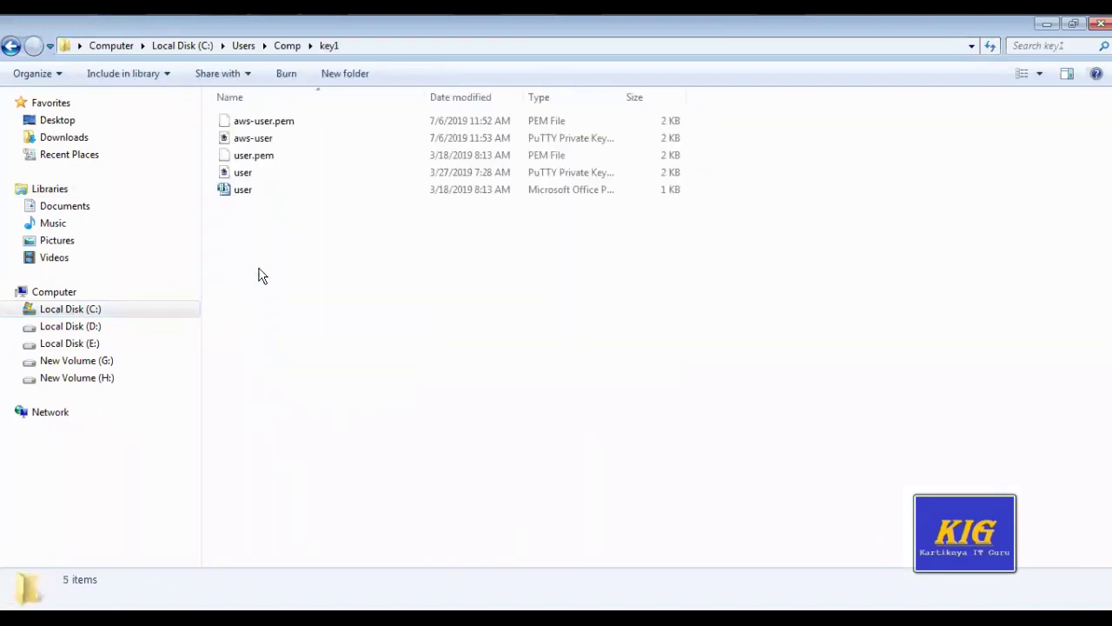
Step: Look through the neighbouring key2, key3 and key folders for the user's key files, ending back in key1
key("BackSpace")
key("Down")
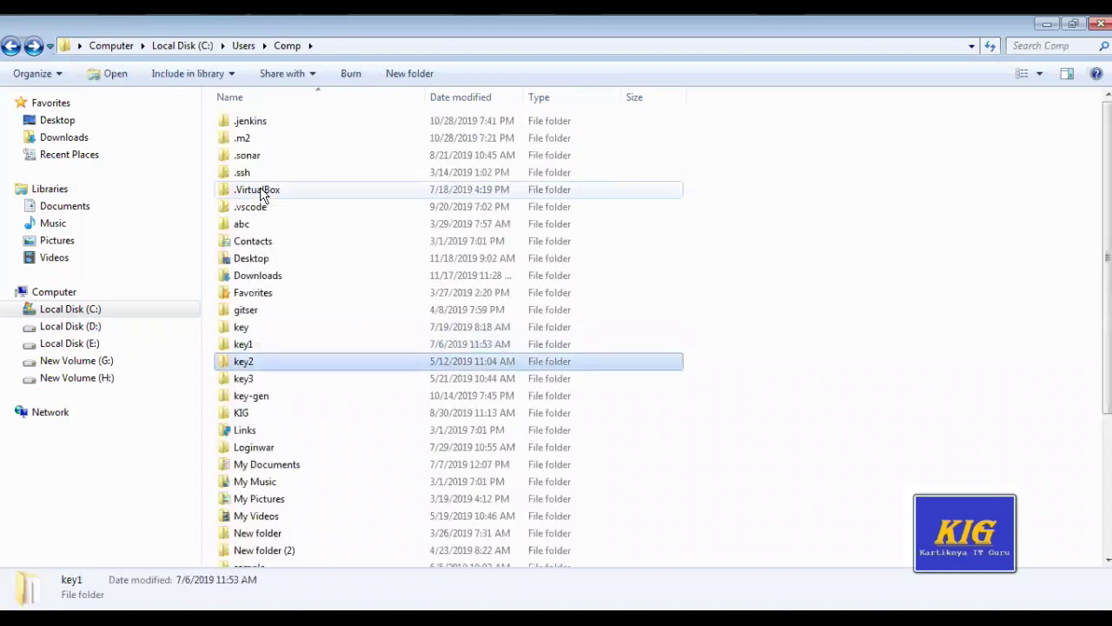
key("Return")
key("BackSpace")
key("Down")
key("Return")
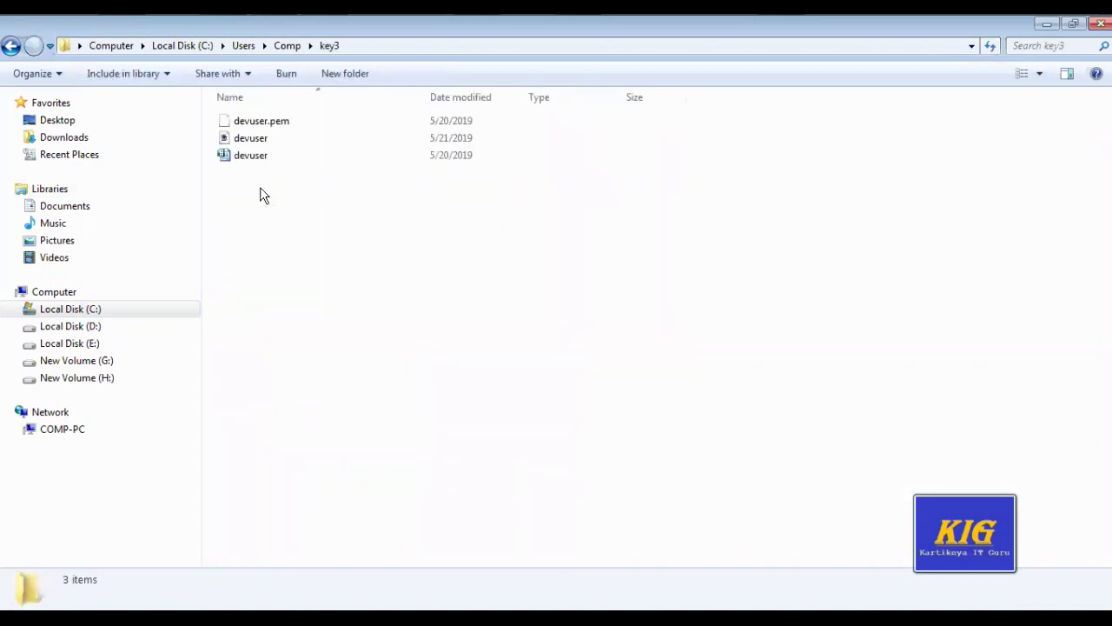
key("BackSpace")
key("Up")
key("Up")
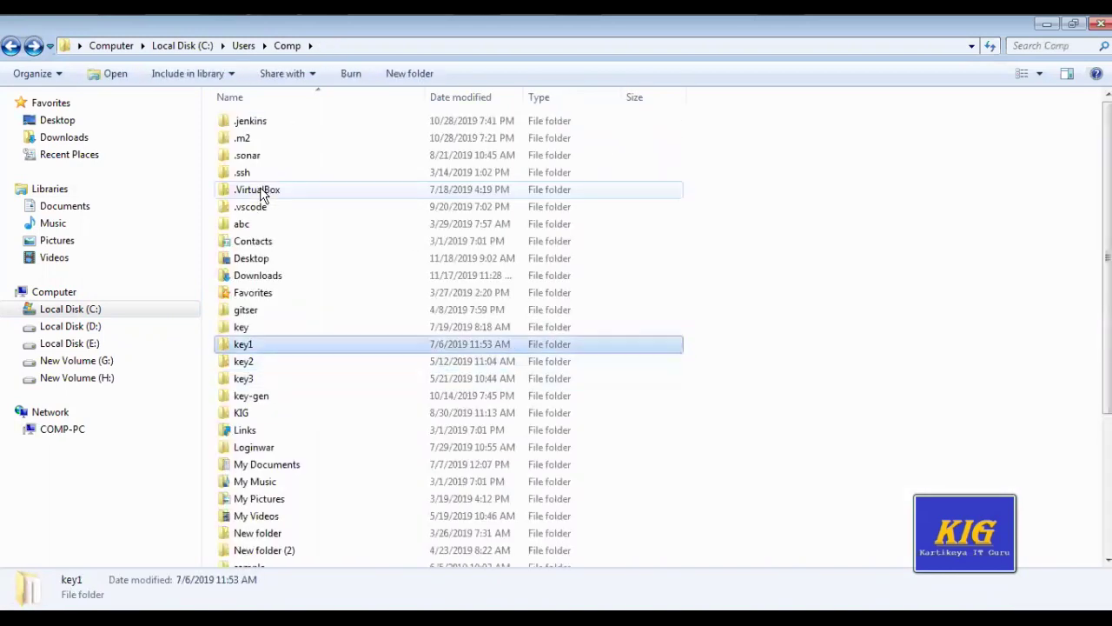
key("Up")
key("Return")
key("BackSpace")
key("Down")
key("Return")
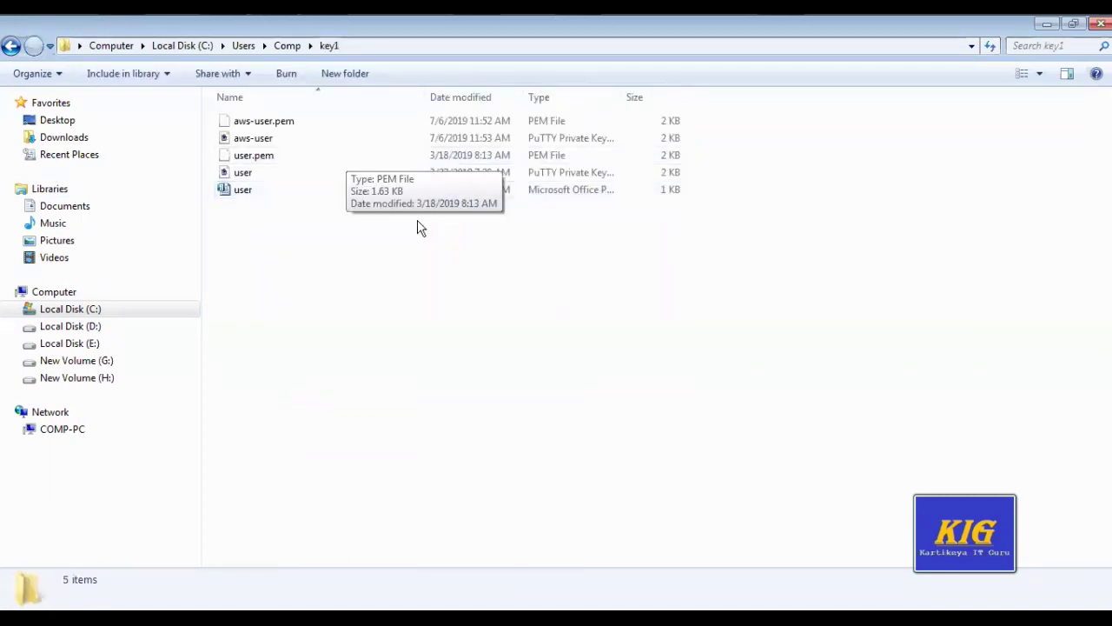
Step: Open user.pem from the key1 folder in Notepad++ and copy the entire private key
left_click(273, 191)
left_click(273, 173)
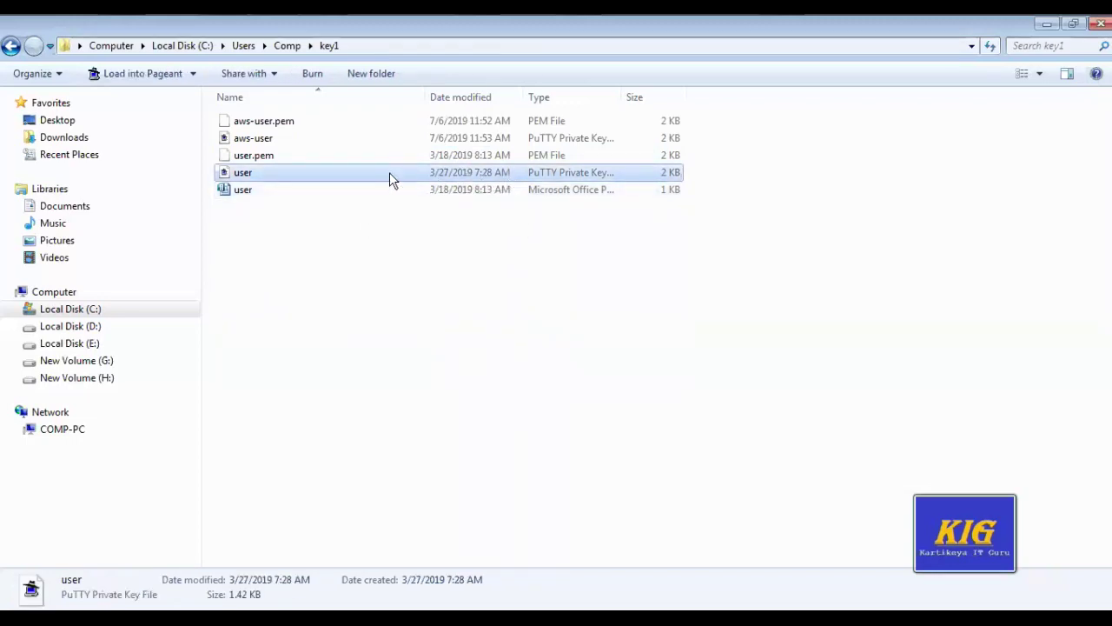
left_click(304, 157)
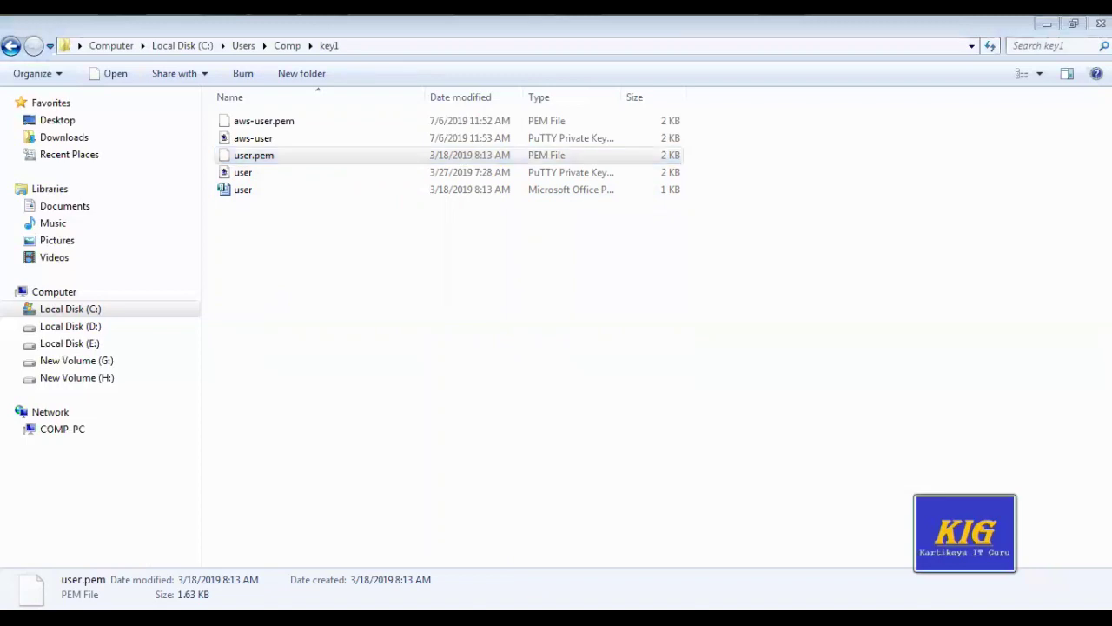
right_click(264, 160)
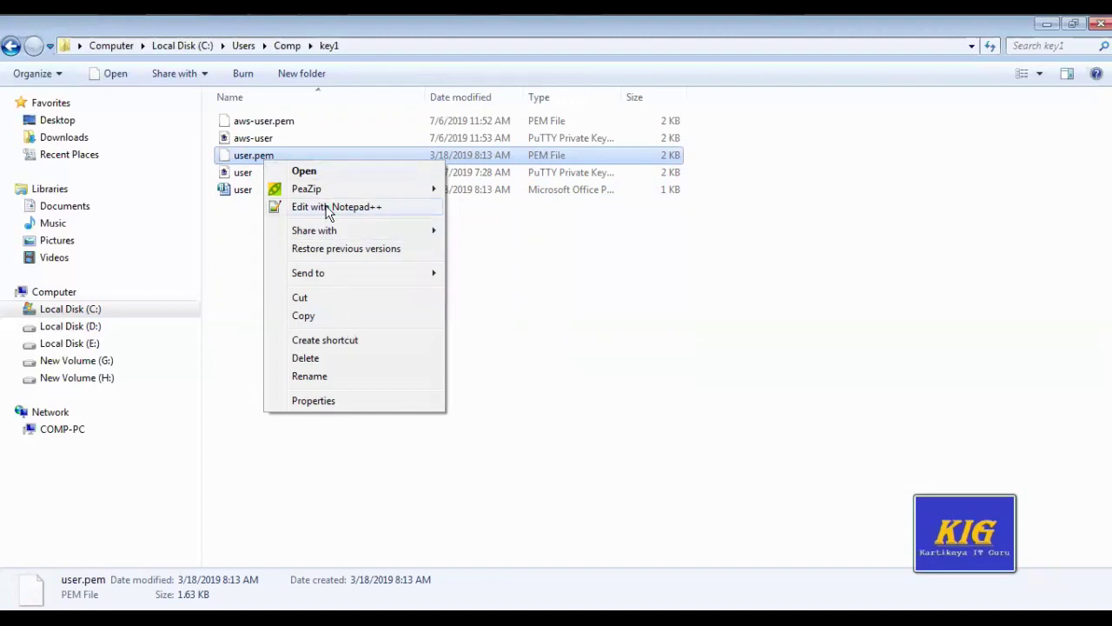
left_click(328, 208)
key("ctrl+a")
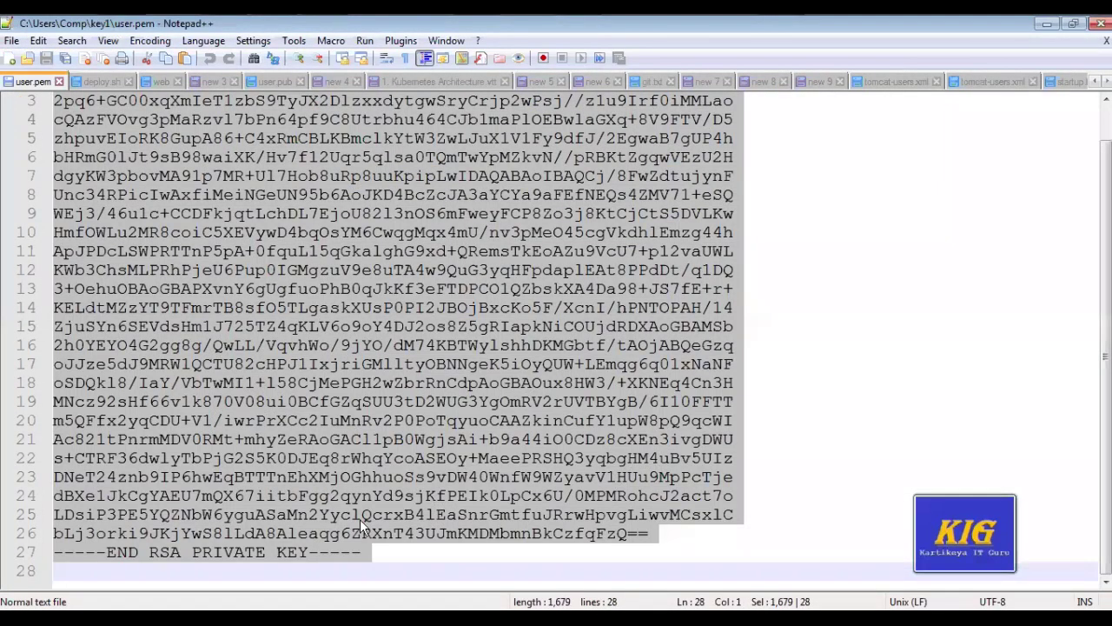
right_click(304, 336)
left_click(365, 294)
scroll(736, 220, "up", 1)
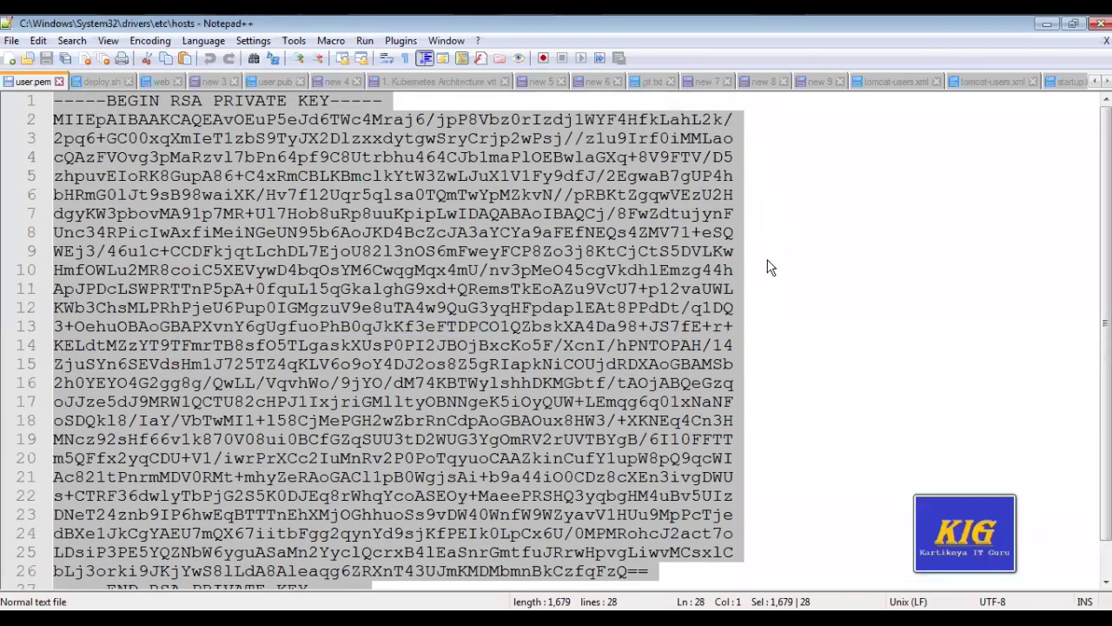
left_click(1100, 26)
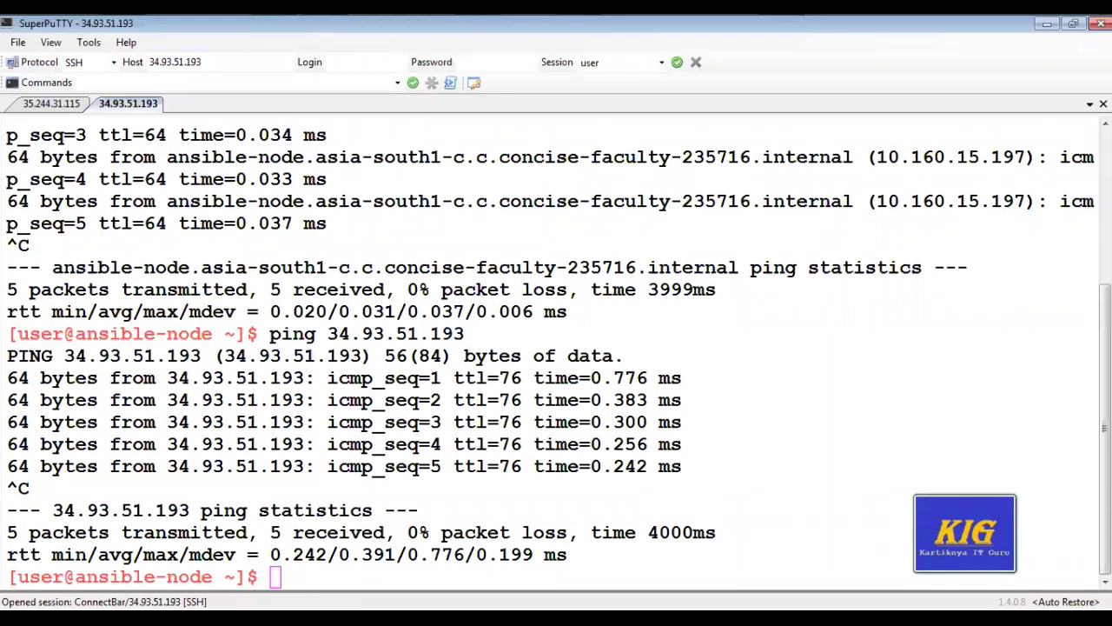
Step: Switch to the Ansible server session at 35.244.31.115 and list the files in the home directory
left_click(418, 513)
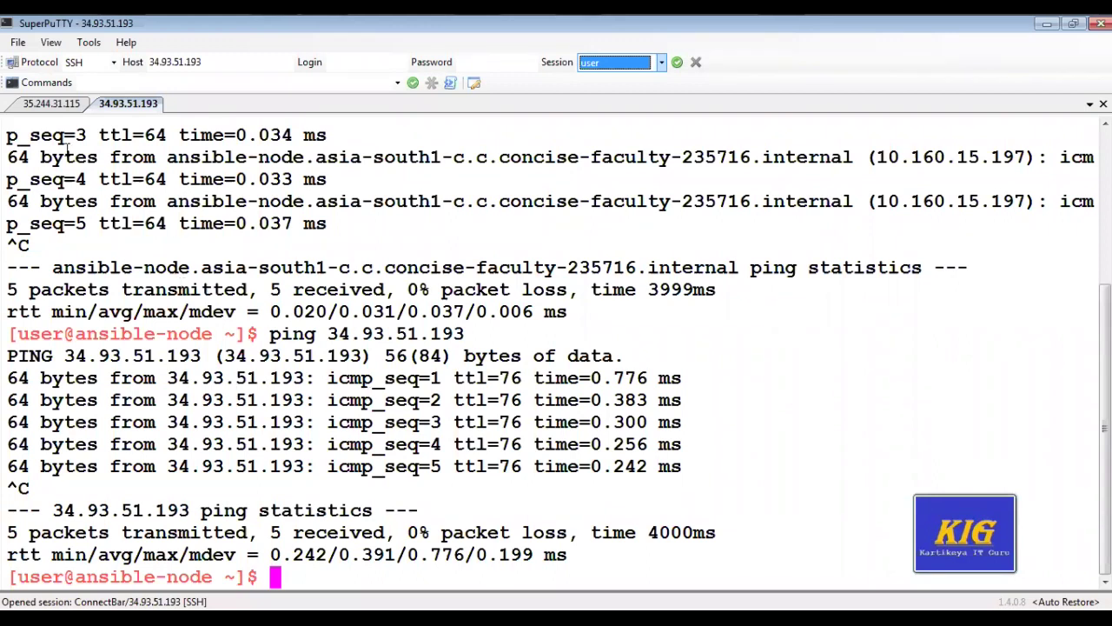
left_click(58, 104)
left_click(354, 235)
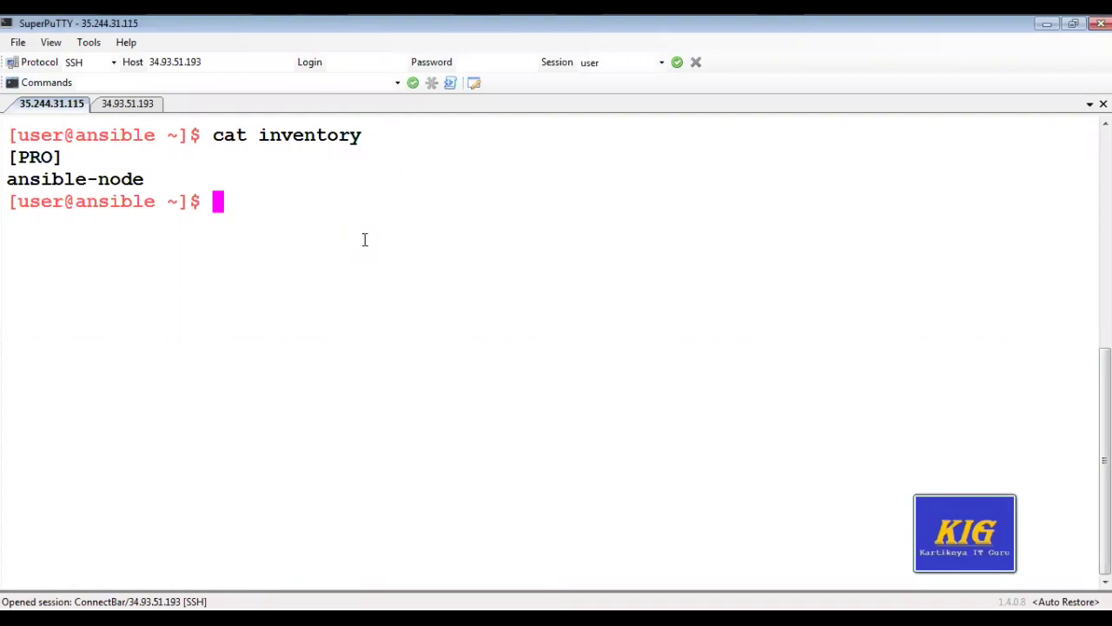
key("alt+Tab")
type("ls")
key("Return")
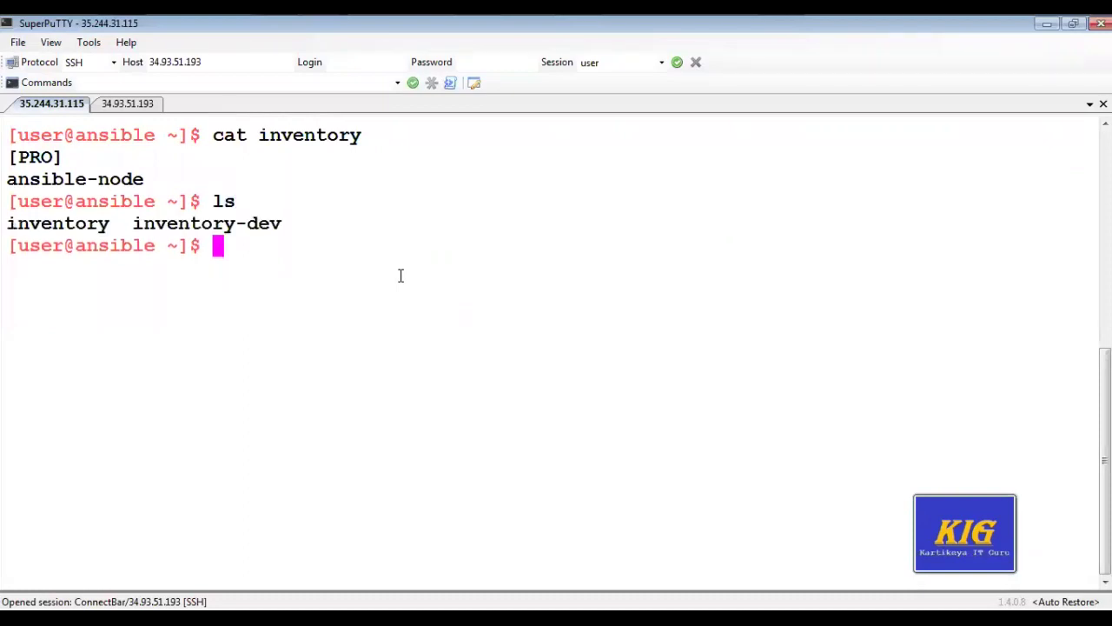
Step: Create a new file named user.pem in vim in the Ansible server's home directory
type("vim ")
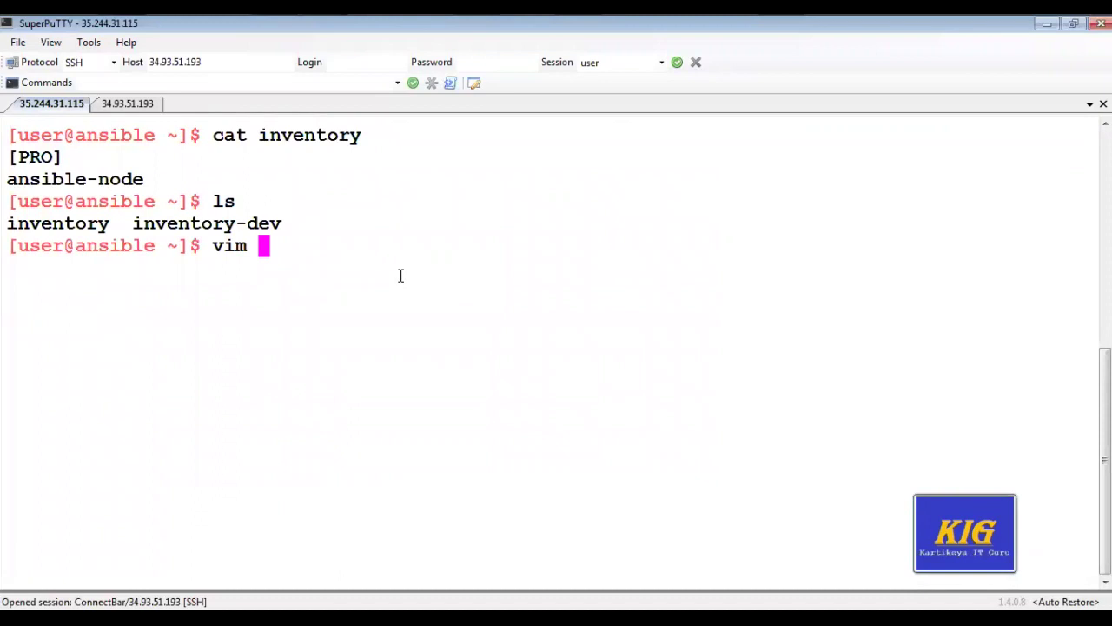
type("user")
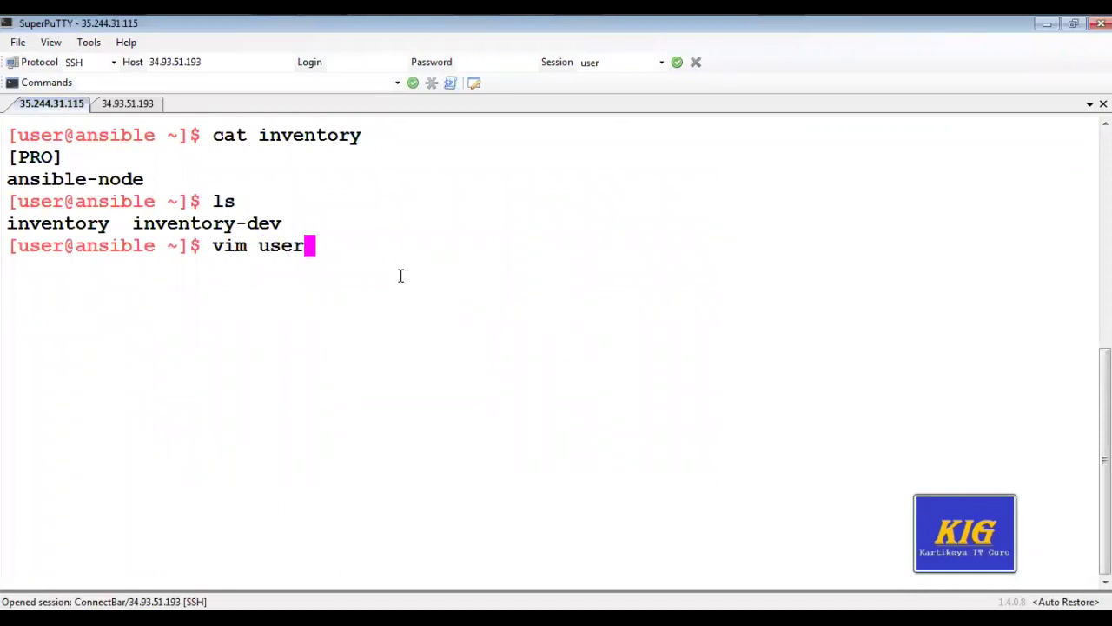
type(".pem")
key("Return")
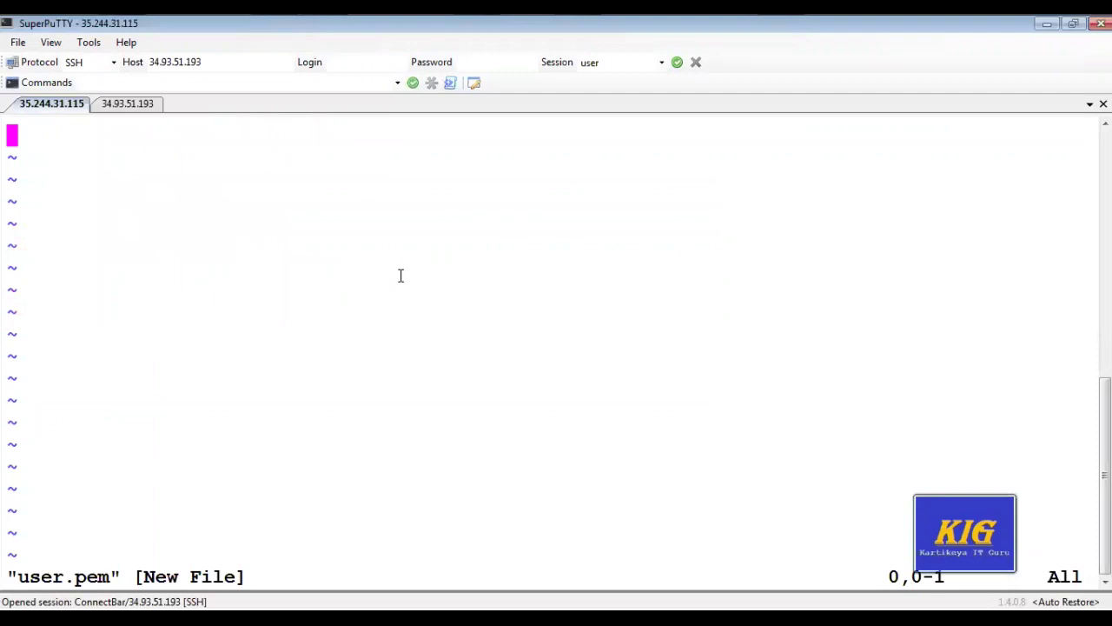
Step: Paste the copied RSA private key into user.pem, save the file and exit vim
key("i")
type("1")
key("BackSpace")
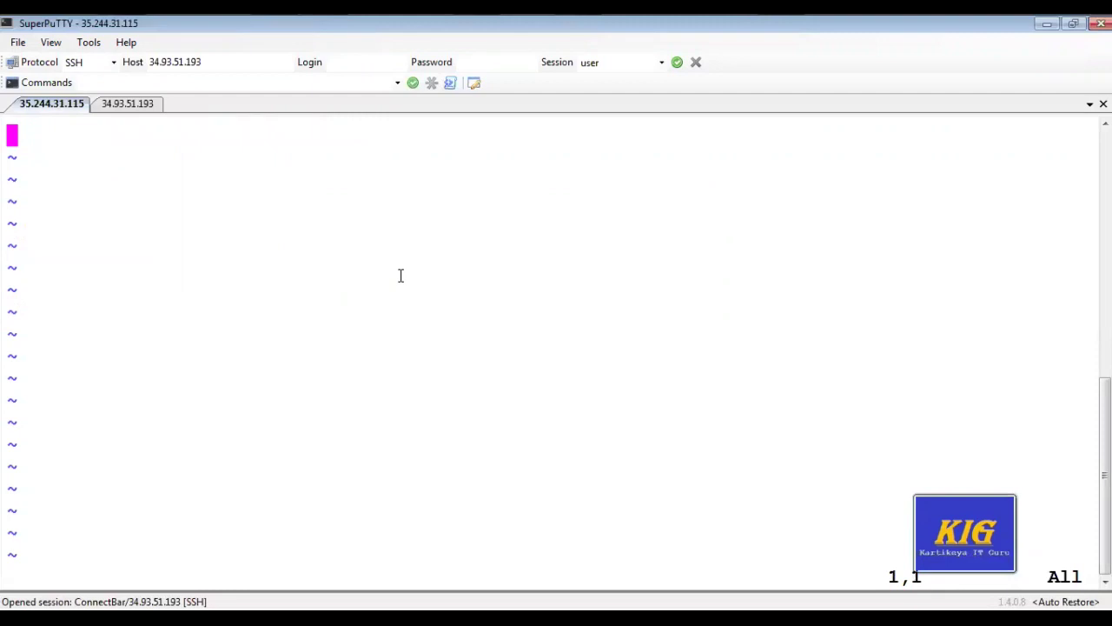
right_click(400, 275)
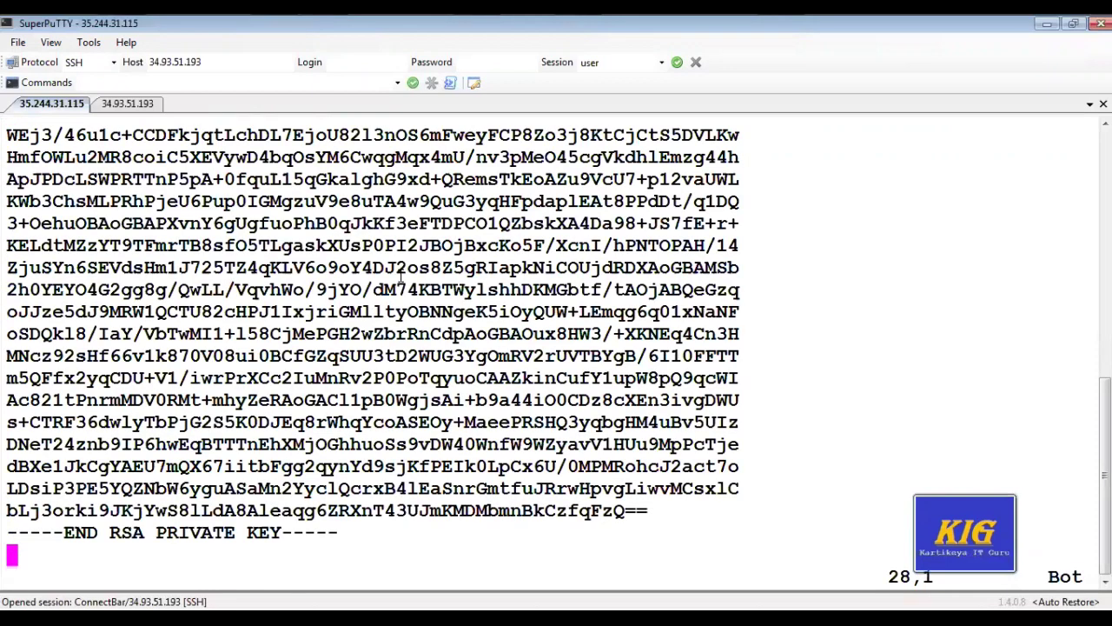
key("Up")
key("Up")
key("Up")
key("Up")
key("Up")
key("Up")
key("Up")
key("Up")
key("Up")
key("Up")
key("Up")
key("Up")
key("Up")
key("Up")
key("Up")
key("Up")
key("Up")
key("Up")
key("Up")
key("Up")
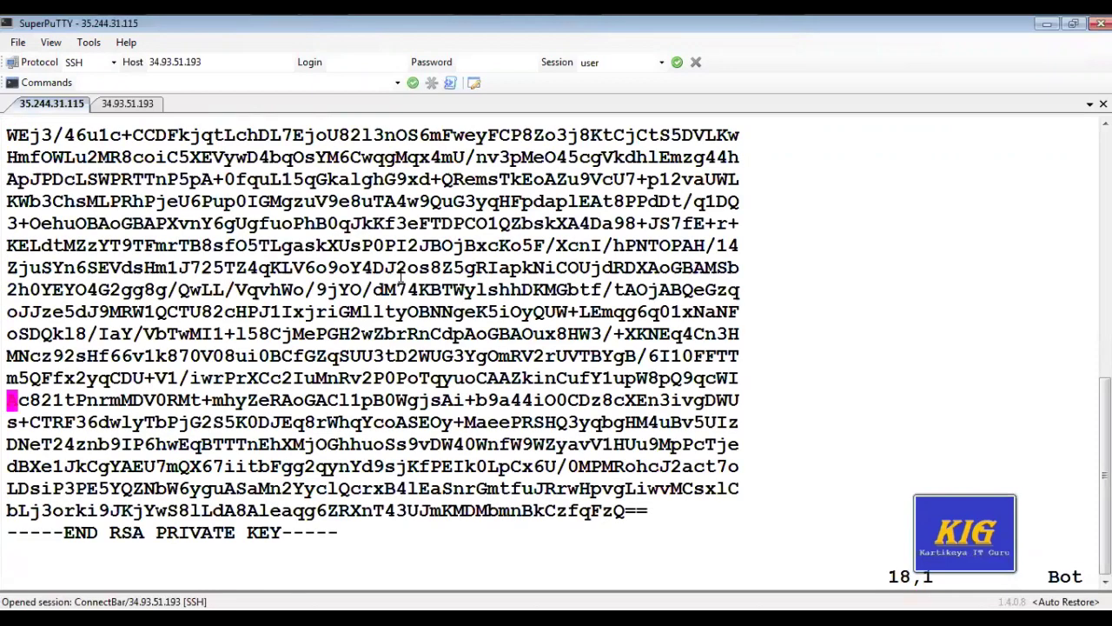
type(":wq")
key("Return")
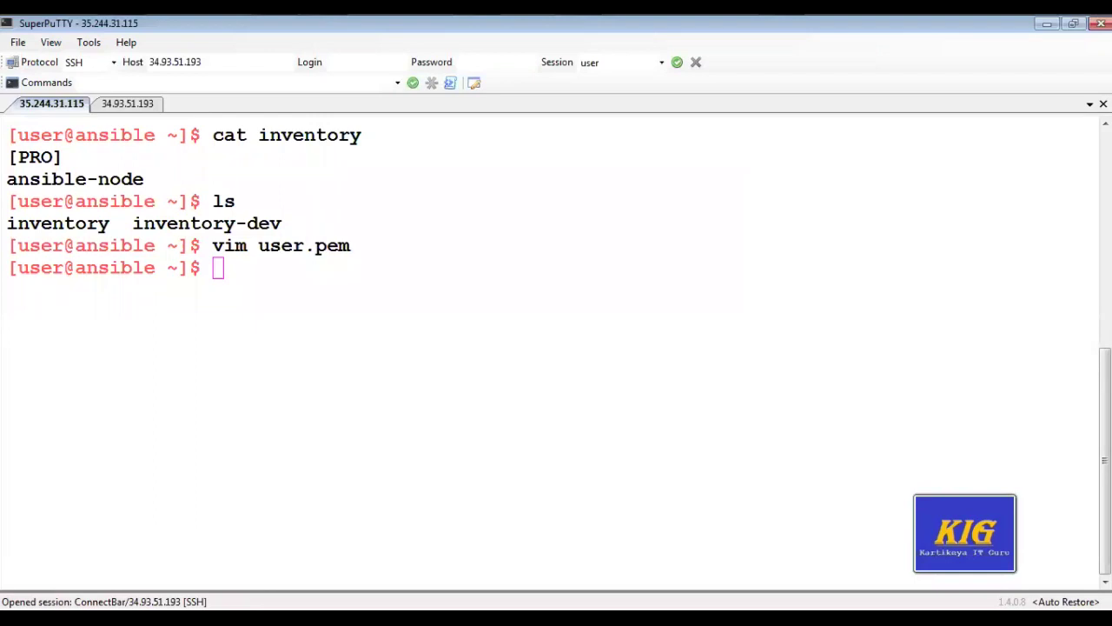
Step: Restrict the permissions of user.pem to 600 with chmod
left_click(384, 271)
left_click(335, 26)
left_click(261, 274)
type("chmod ")
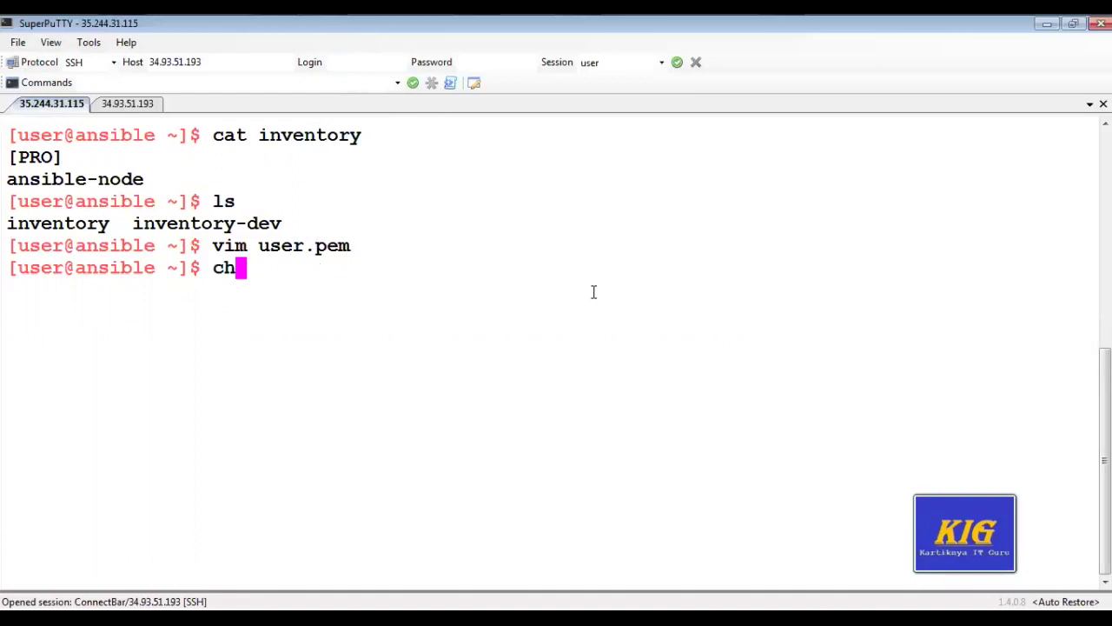
type("600 user.pem")
key("Return")
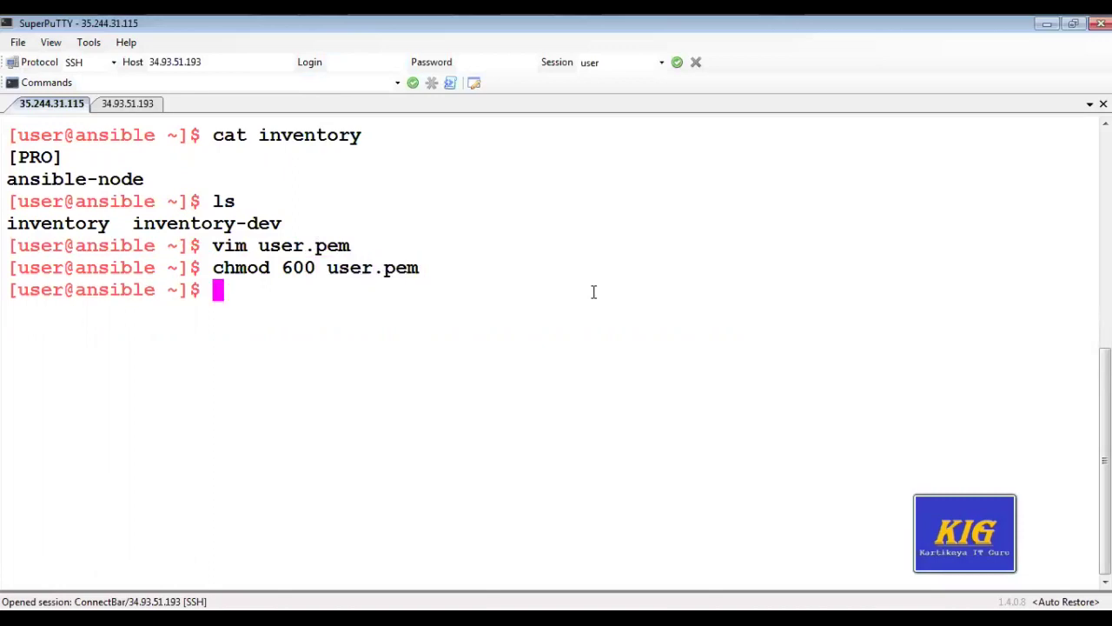
Step: List the home directory in long format and check the owner permissions of user.pem
type("ls -l")
key("Return")
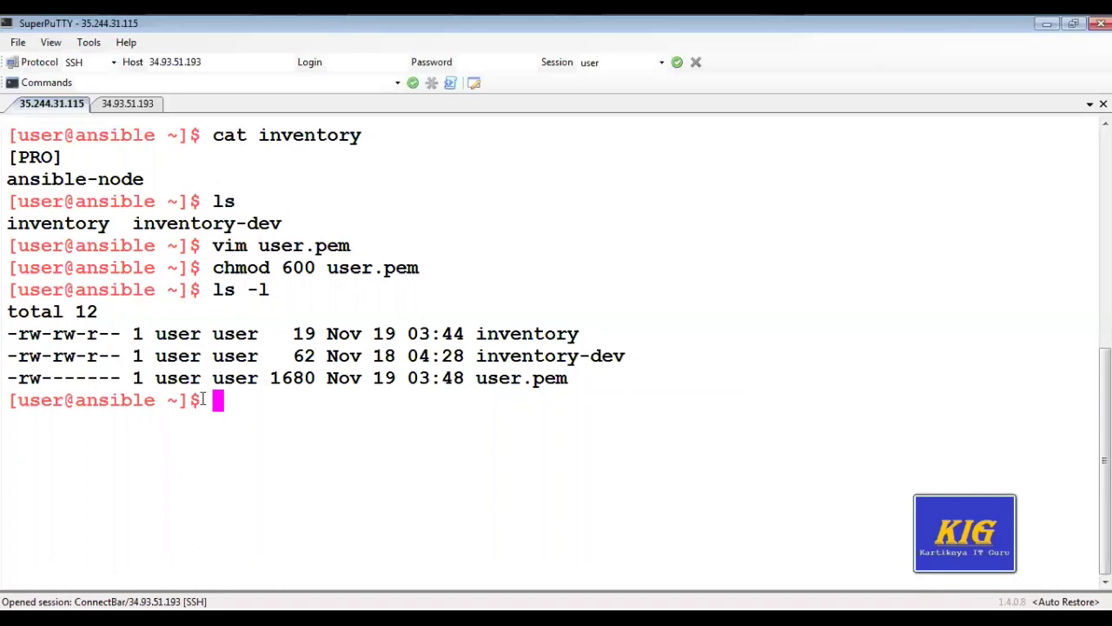
double_click(26, 380)
left_click(41, 379)
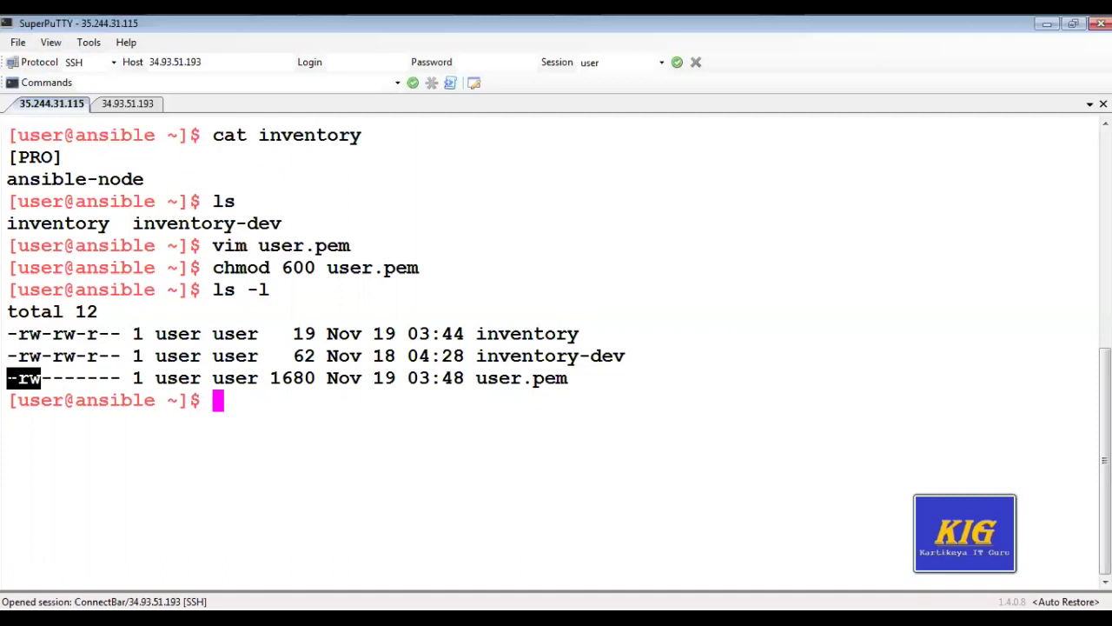